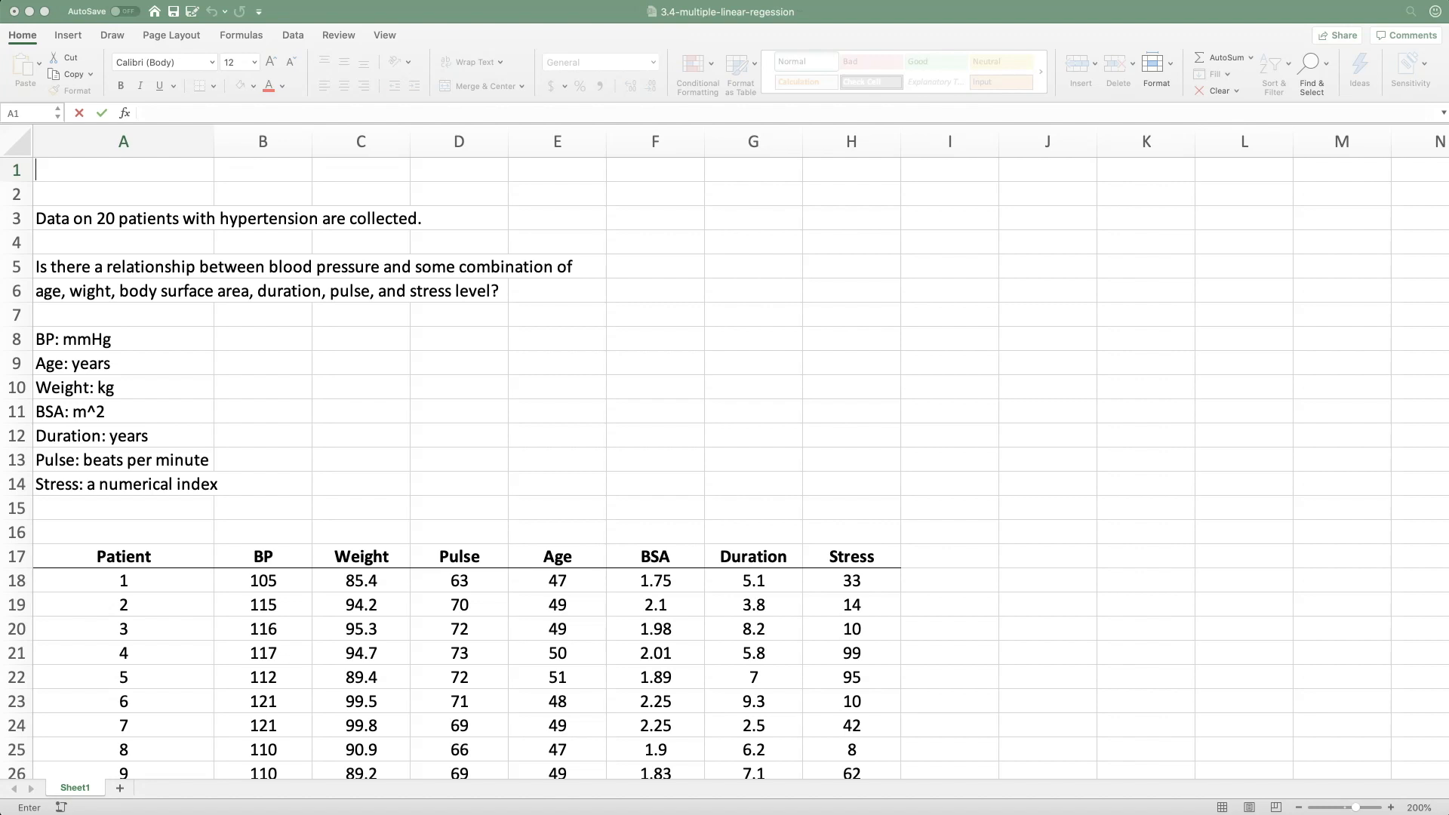
# Enter the general multiple regression model "y = b0 + b1*x1 + b2*x2 + b3*x3 + ...." in cell A1
pyautogui.write('y')
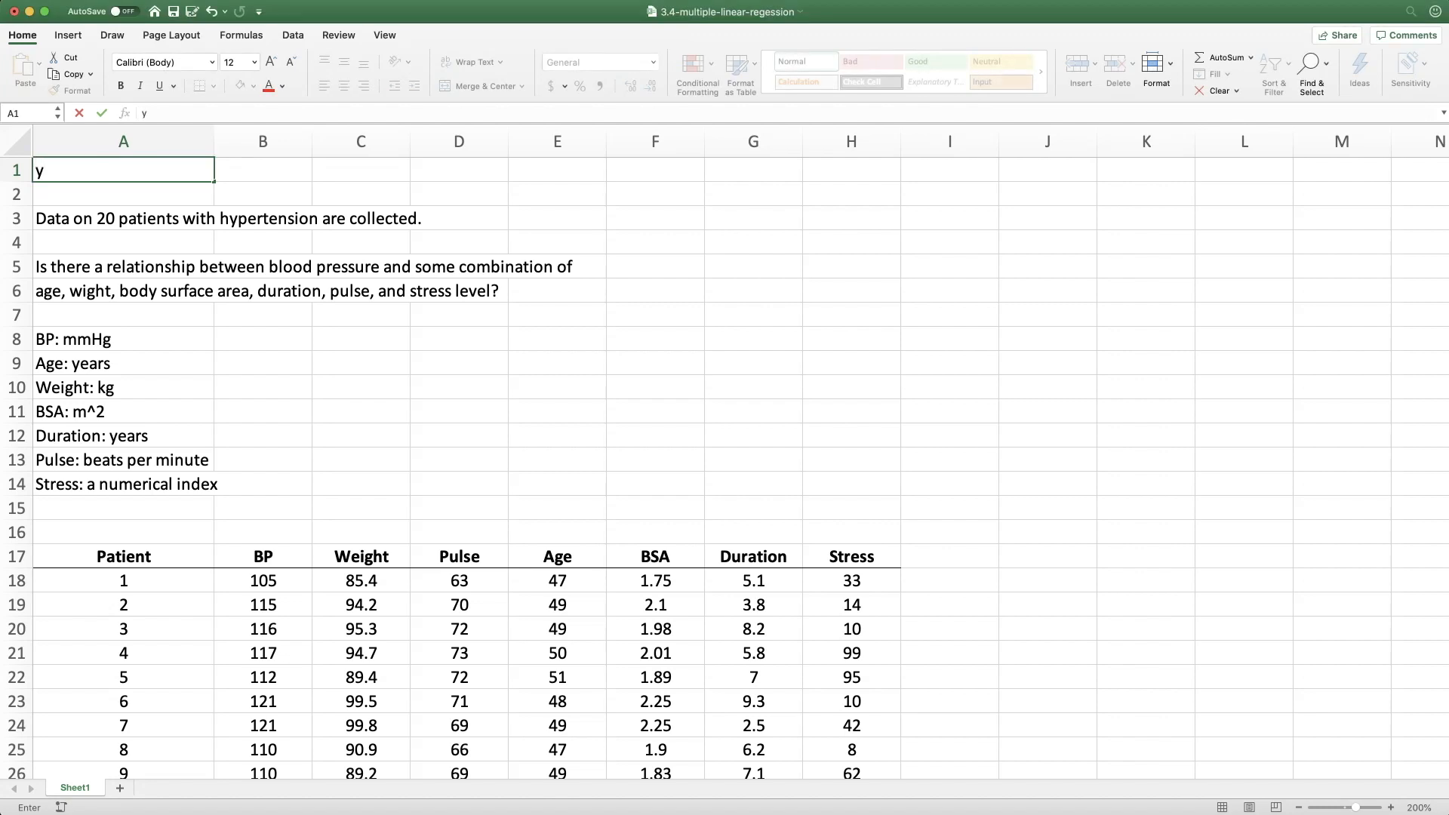
pyautogui.write(' = b0 + b1*x1')
pyautogui.write('+ b2')
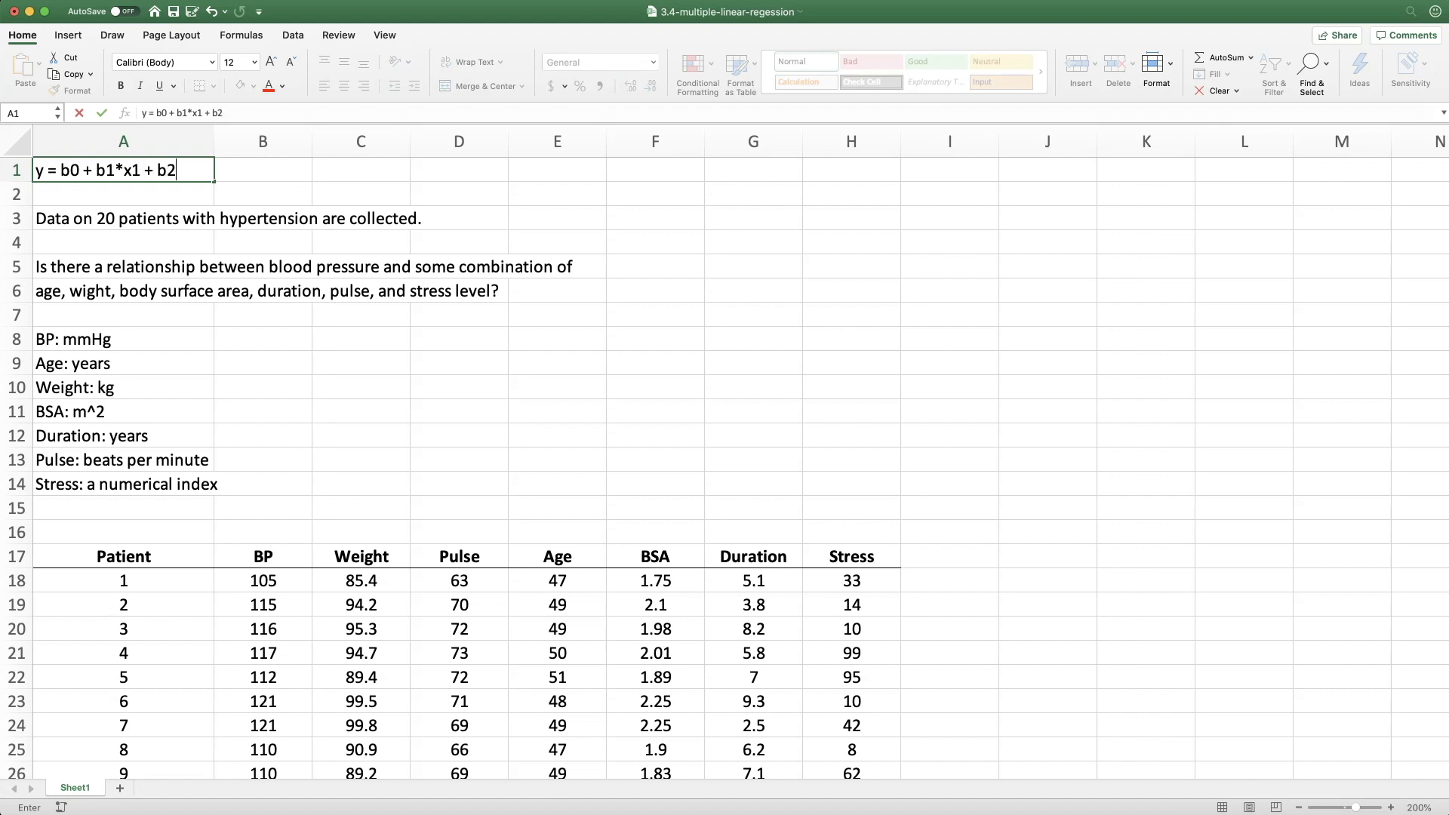
pyautogui.write('*x2 + b3*x3 + ....')
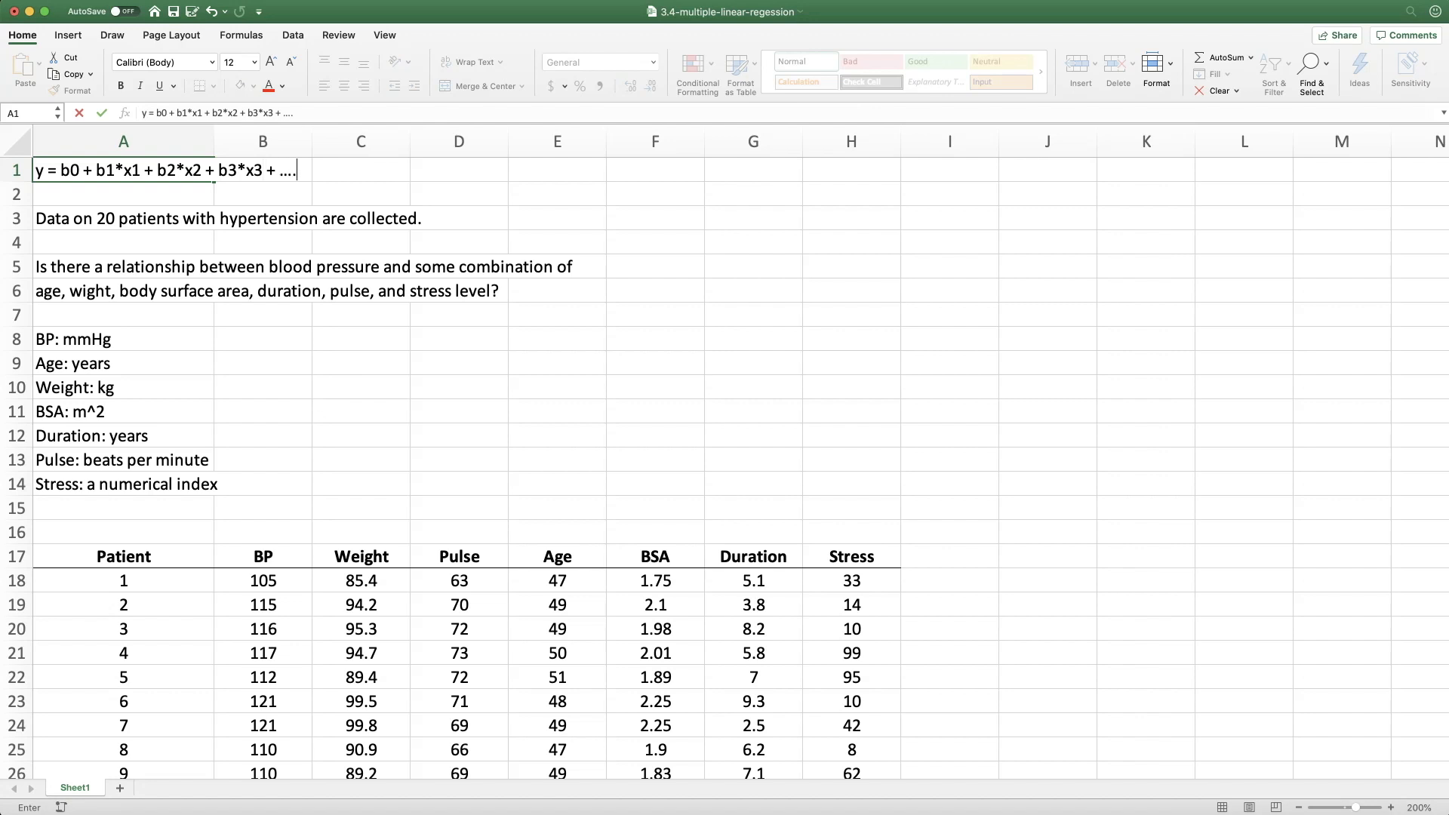
pyautogui.press('Return')
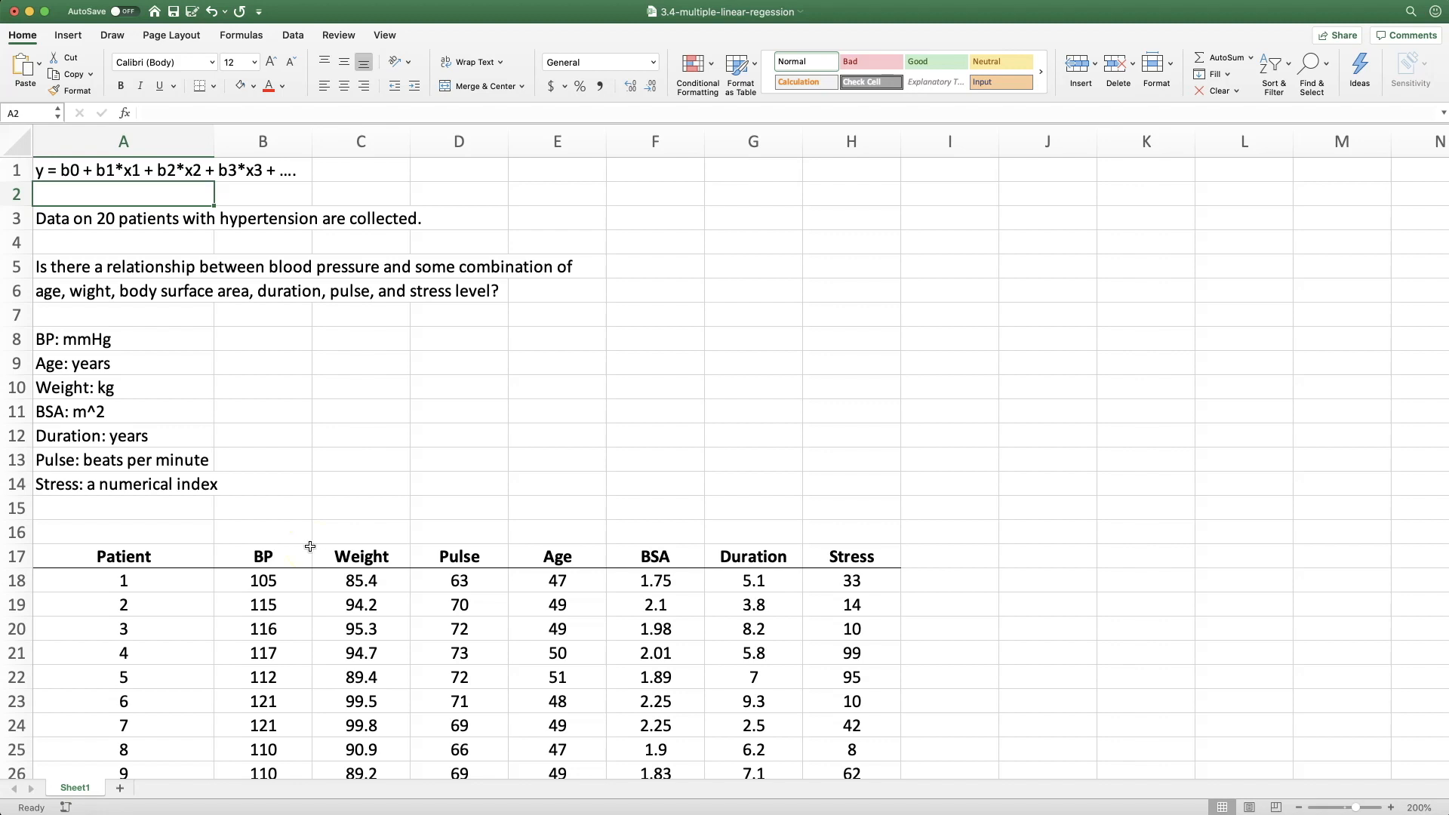
# Set up a Correlation analysis of the patient data, using B17:H37 as the input range with labels in the first row
pyautogui.scroll(-10, 300, 545)
pyautogui.scroll(-3, 310, 546)
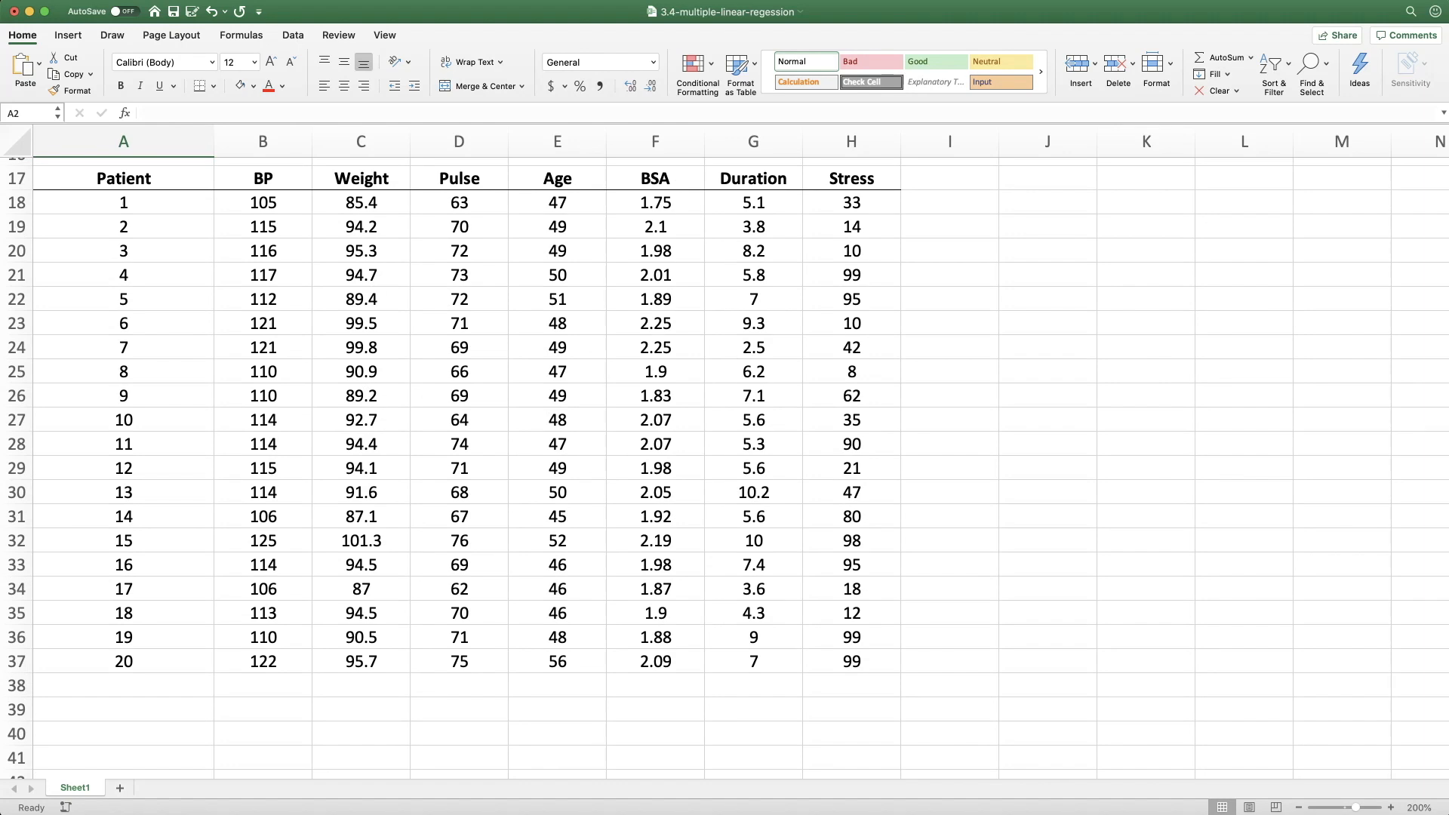
pyautogui.click(291, 35)
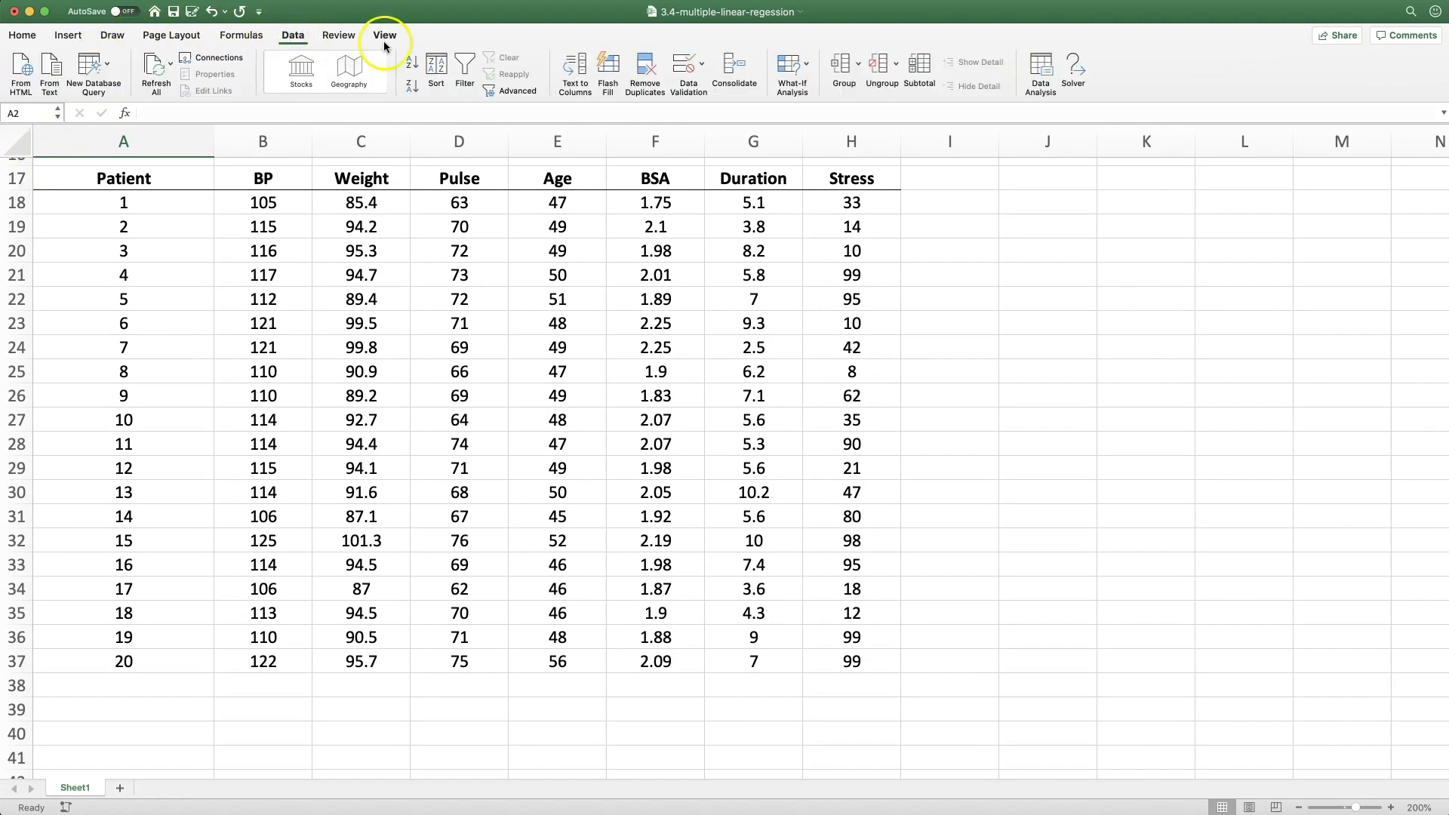
pyautogui.click(1030, 72)
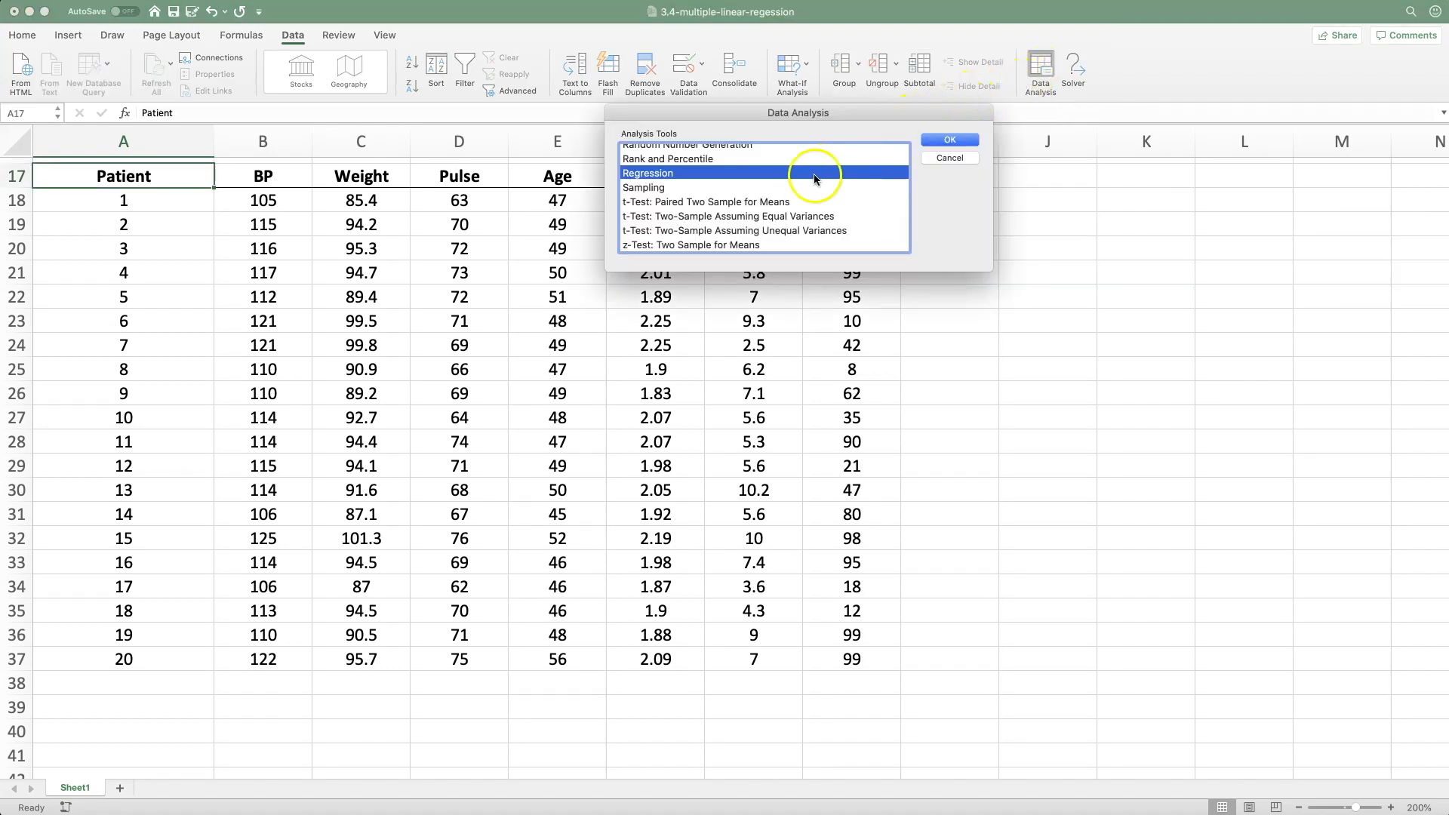
pyautogui.scroll(5, 804, 175)
pyautogui.scroll(1, 804, 175)
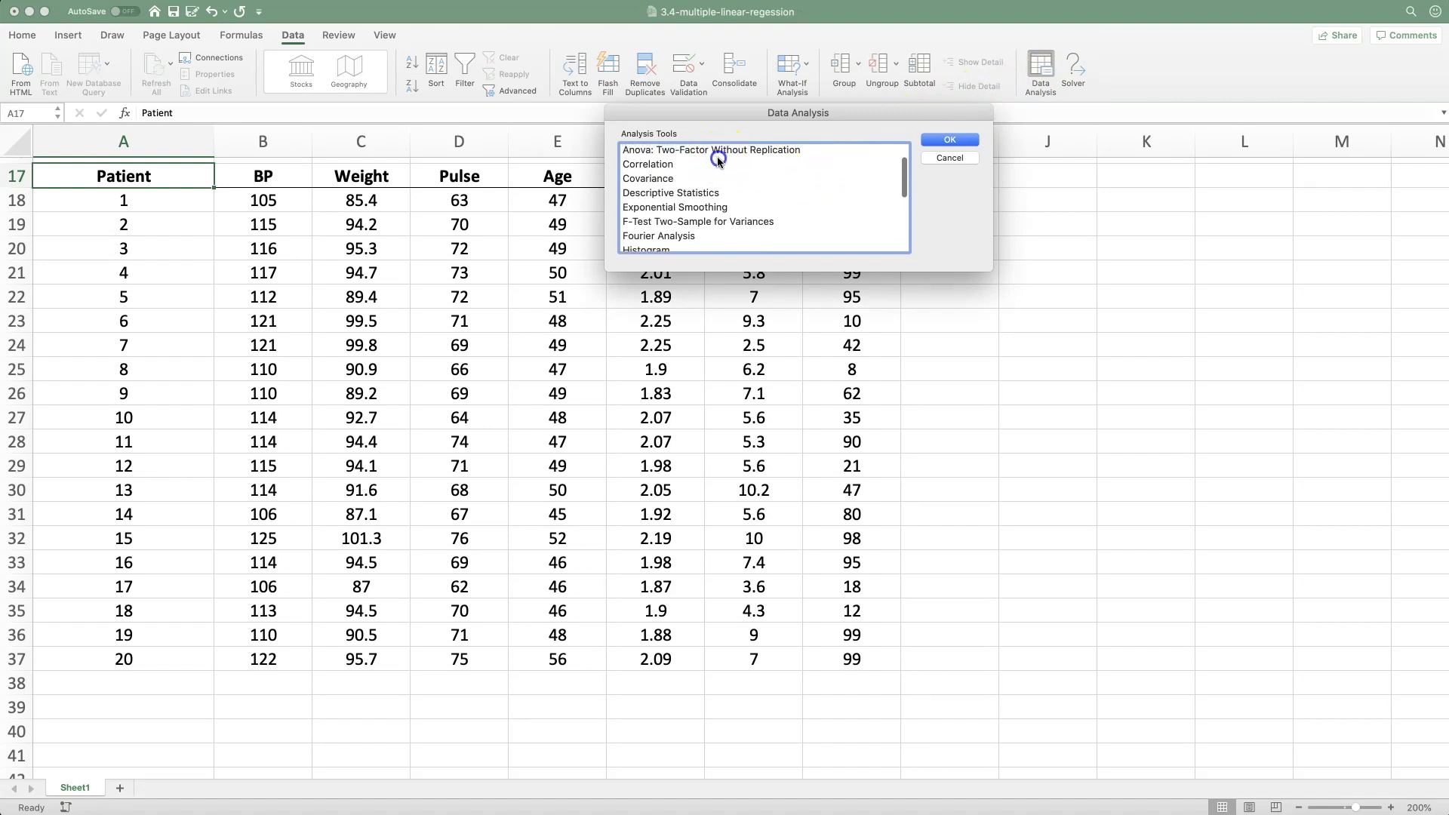
pyautogui.click(718, 163)
pyautogui.click(967, 138)
pyautogui.click(1084, 246)
pyautogui.moveTo(268, 257); pyautogui.dragTo(836, 745)
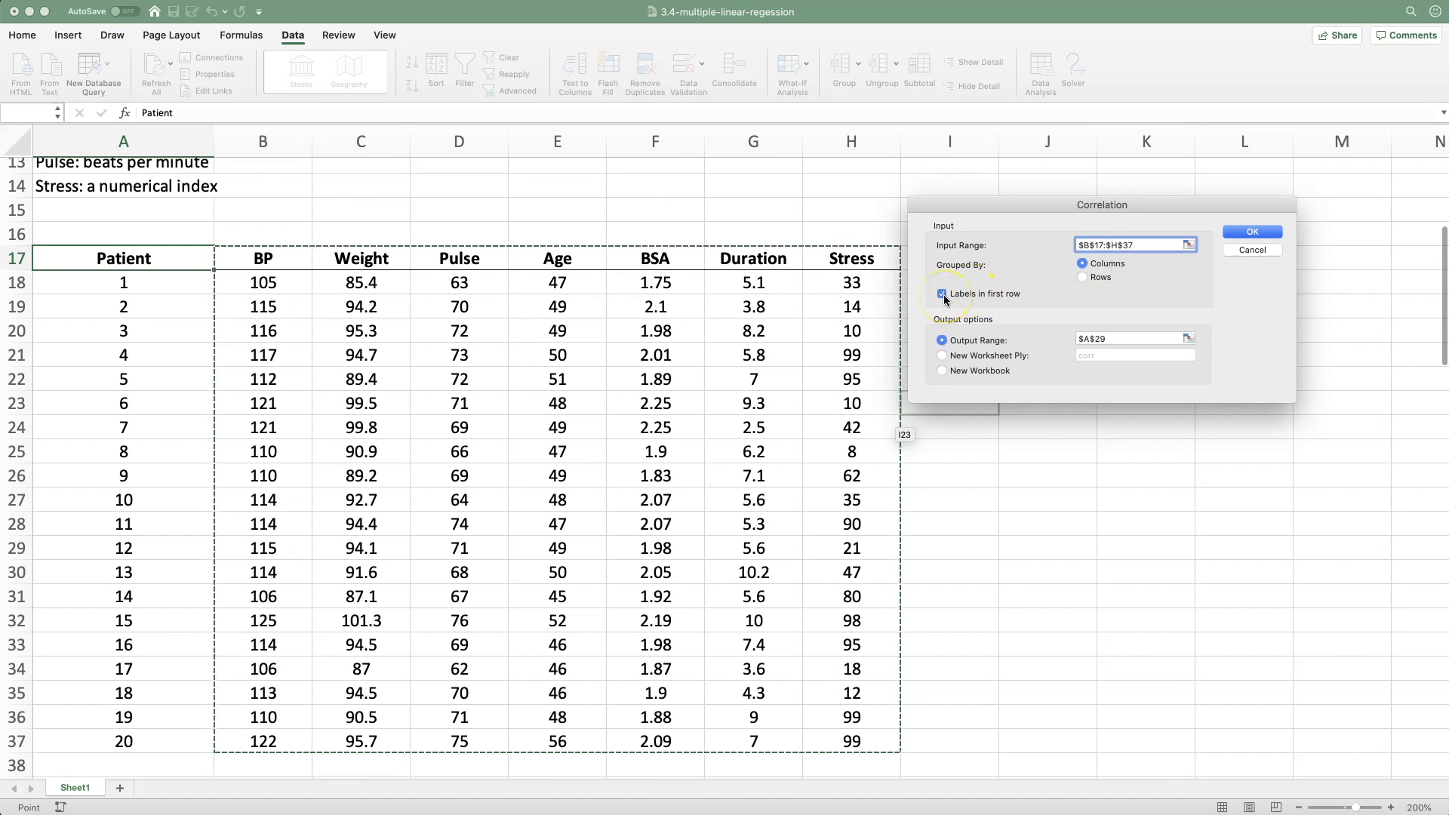
# Place the correlation output at cell A39 and generate the matrix
pyautogui.click(1117, 338)
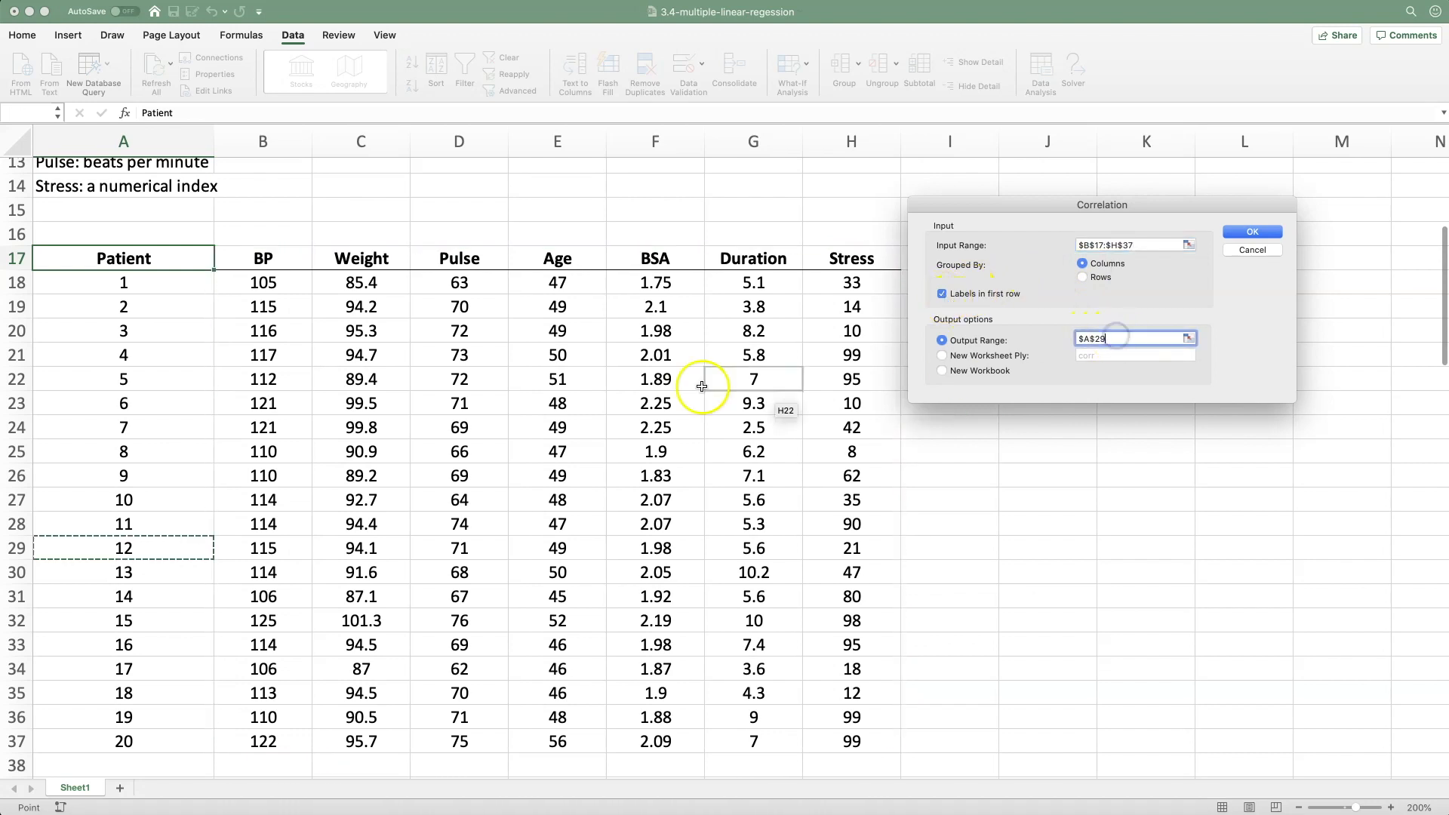
pyautogui.scroll(-2, 404, 400)
pyautogui.scroll(-1, 404, 400)
pyautogui.click(154, 708)
pyautogui.click(1268, 226)
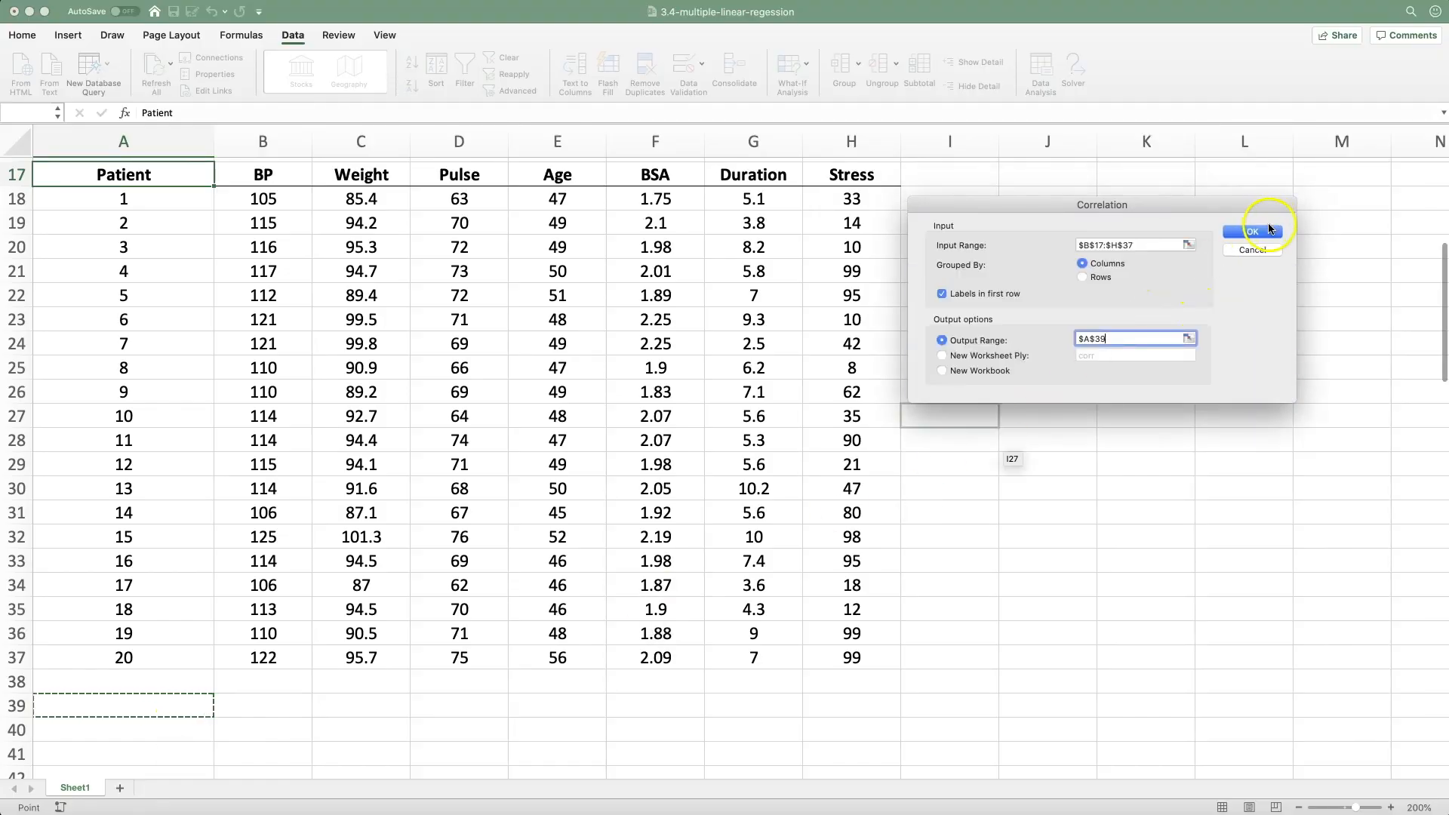
pyautogui.scroll(-5, 1283, 257)
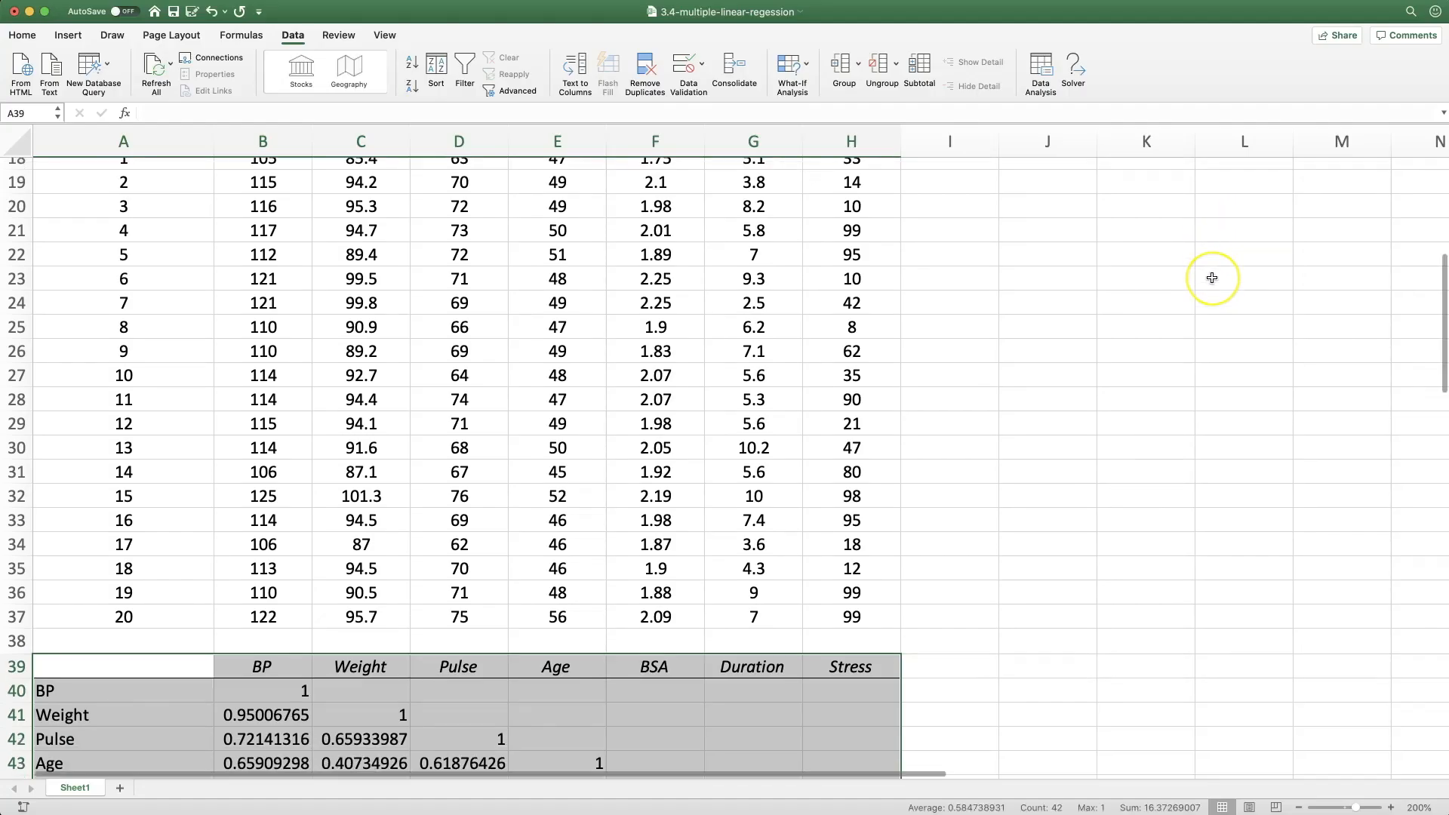
# Examine the BP column of the correlation matrix, focusing on how weight, pulse and BSA correlate with blood pressure
pyautogui.click(124, 511)
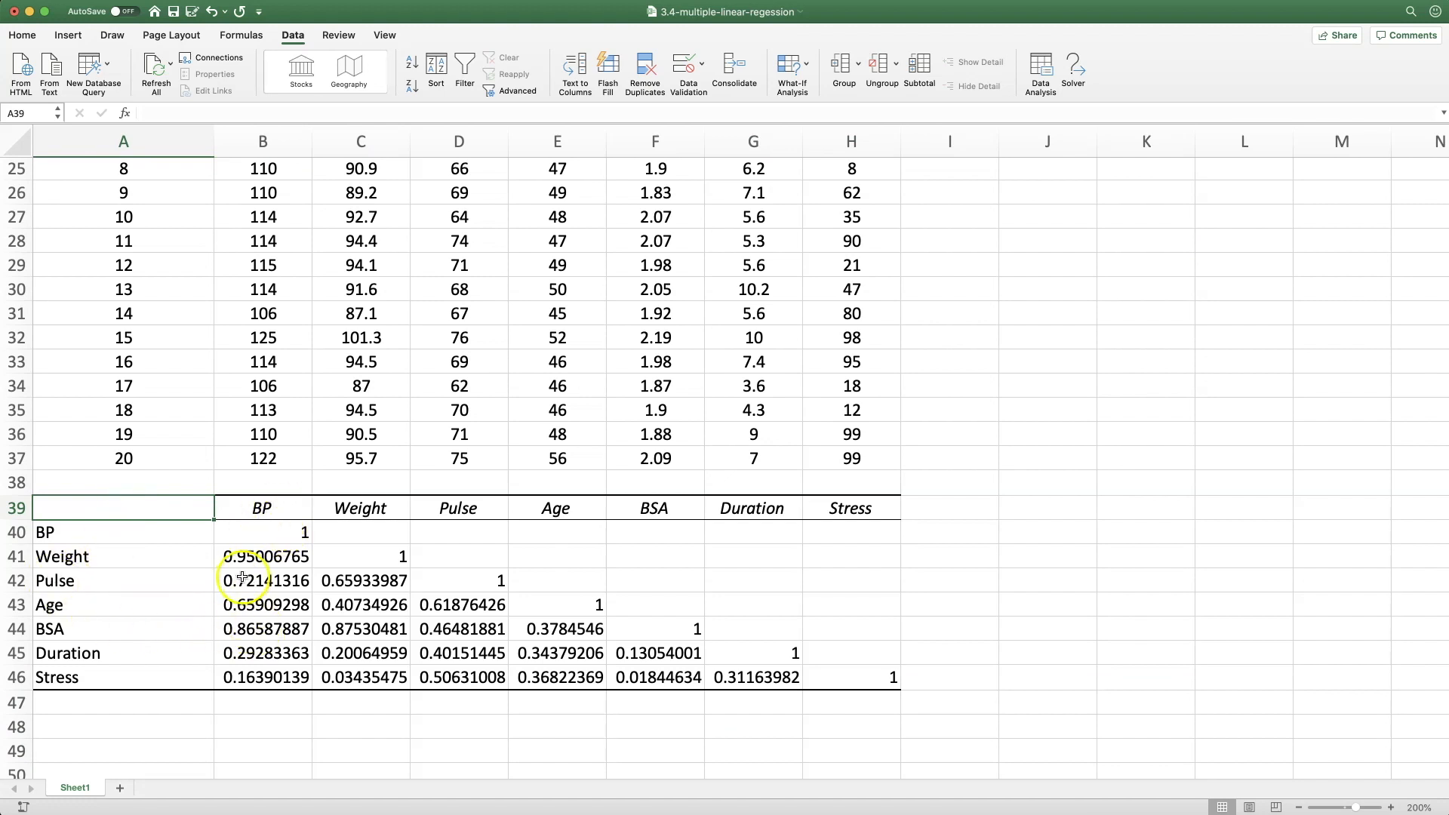
pyautogui.click(263, 559)
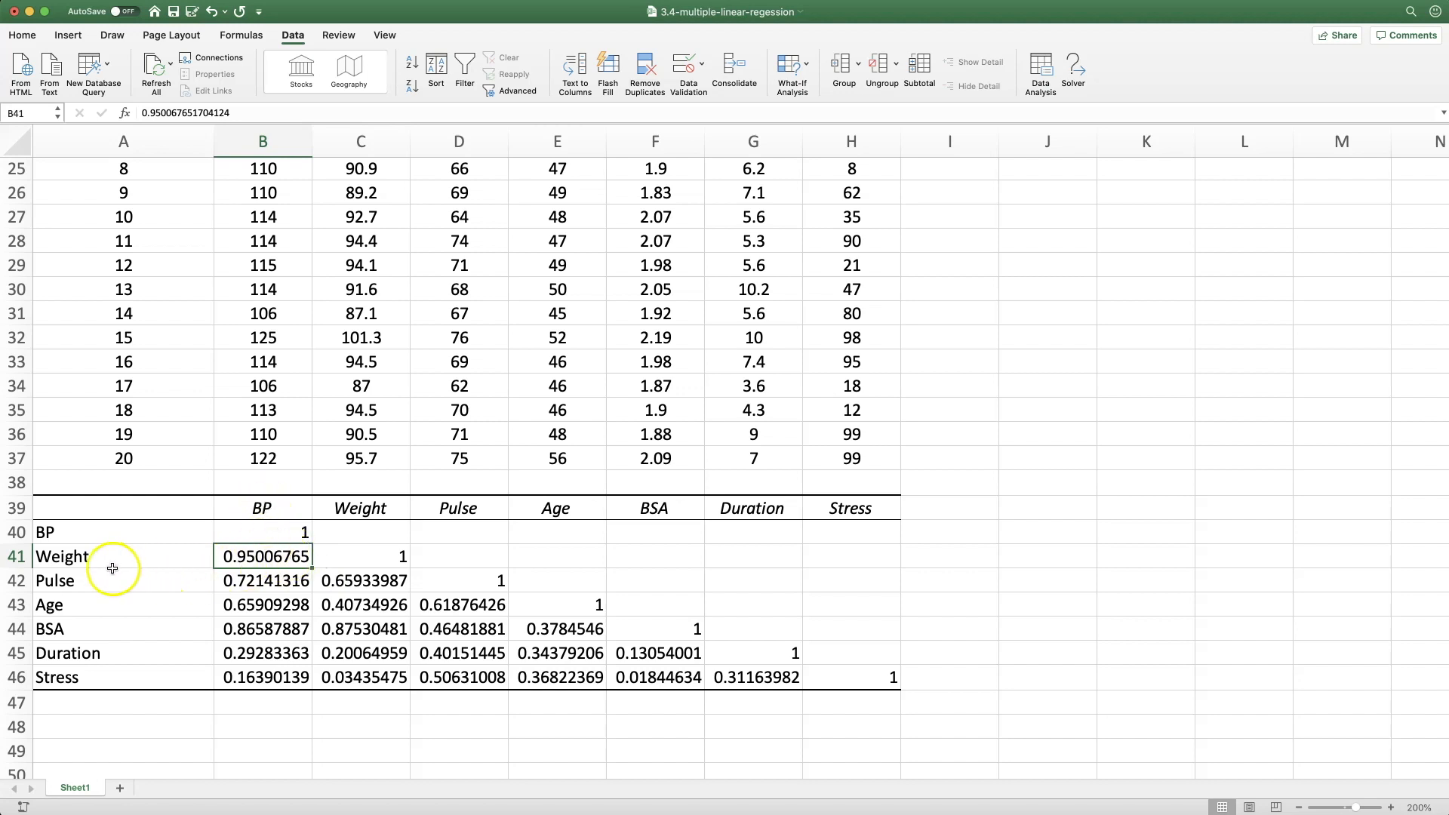
pyautogui.click(218, 583)
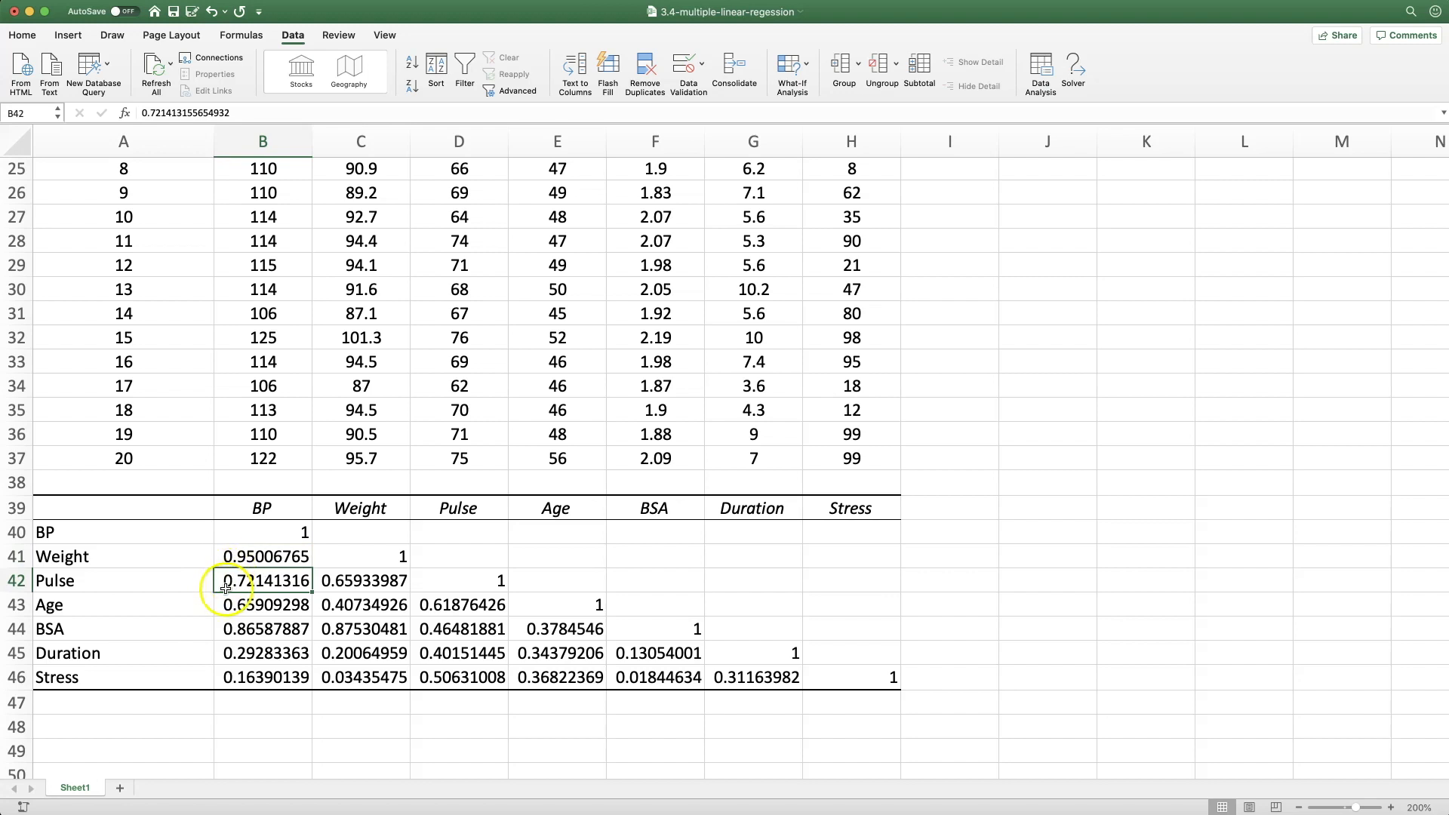
pyautogui.click(263, 628)
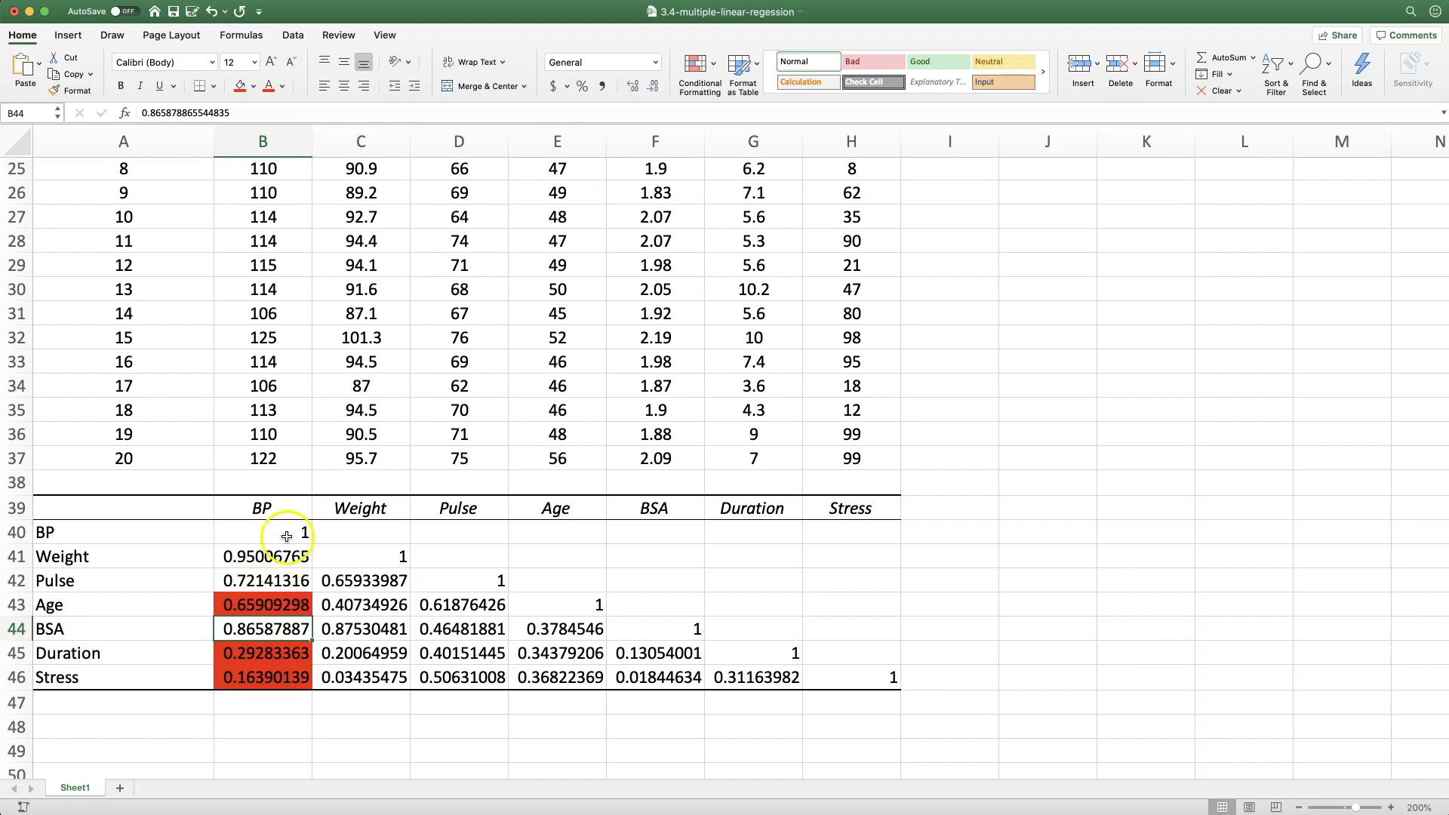
pyautogui.click(268, 507)
pyautogui.click(128, 556)
pyautogui.click(126, 578)
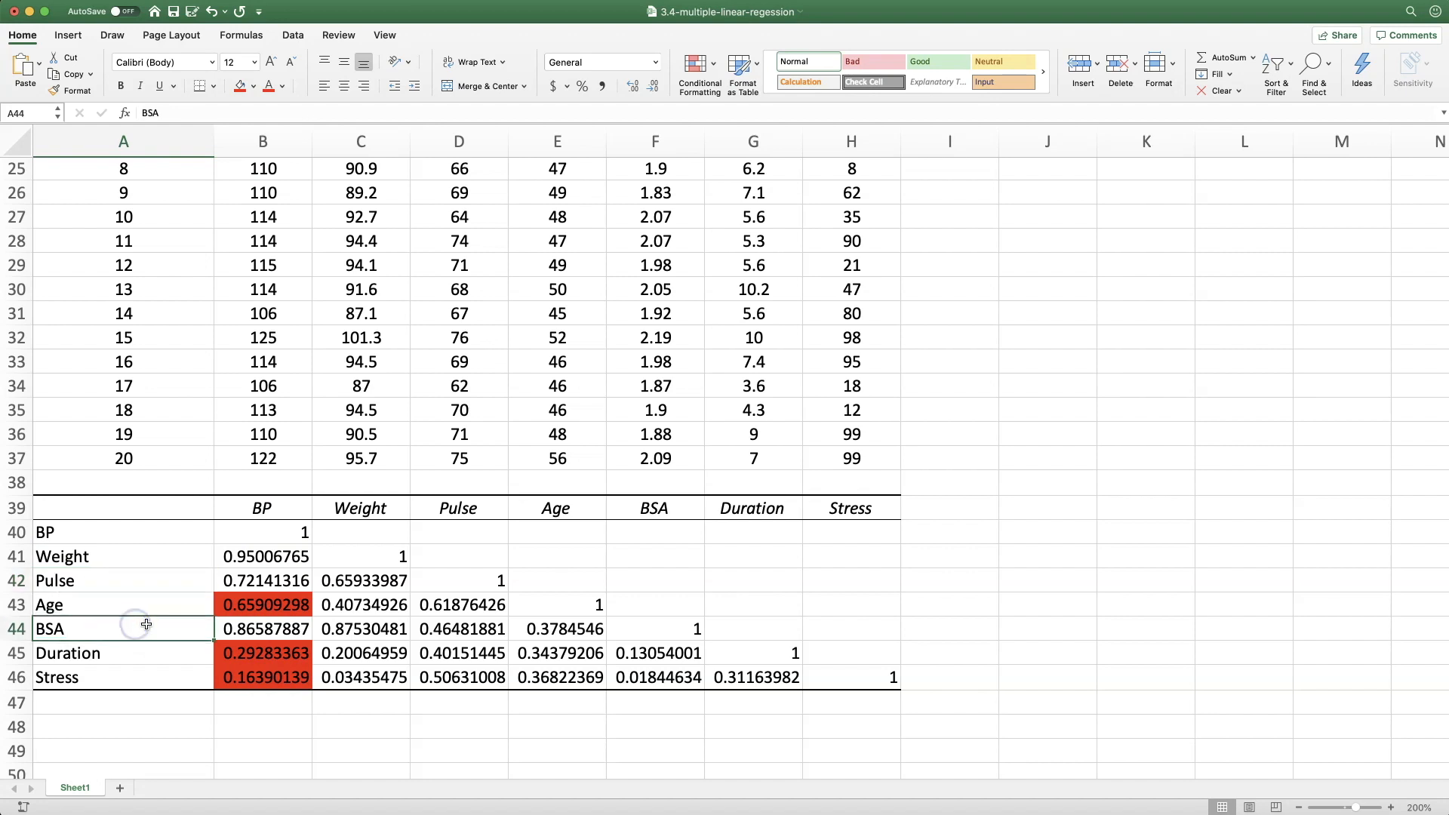
pyautogui.click(229, 629)
pyautogui.moveTo(225, 577); pyautogui.dragTo(228, 560)
pyautogui.click(244, 627)
pyautogui.click(262, 510)
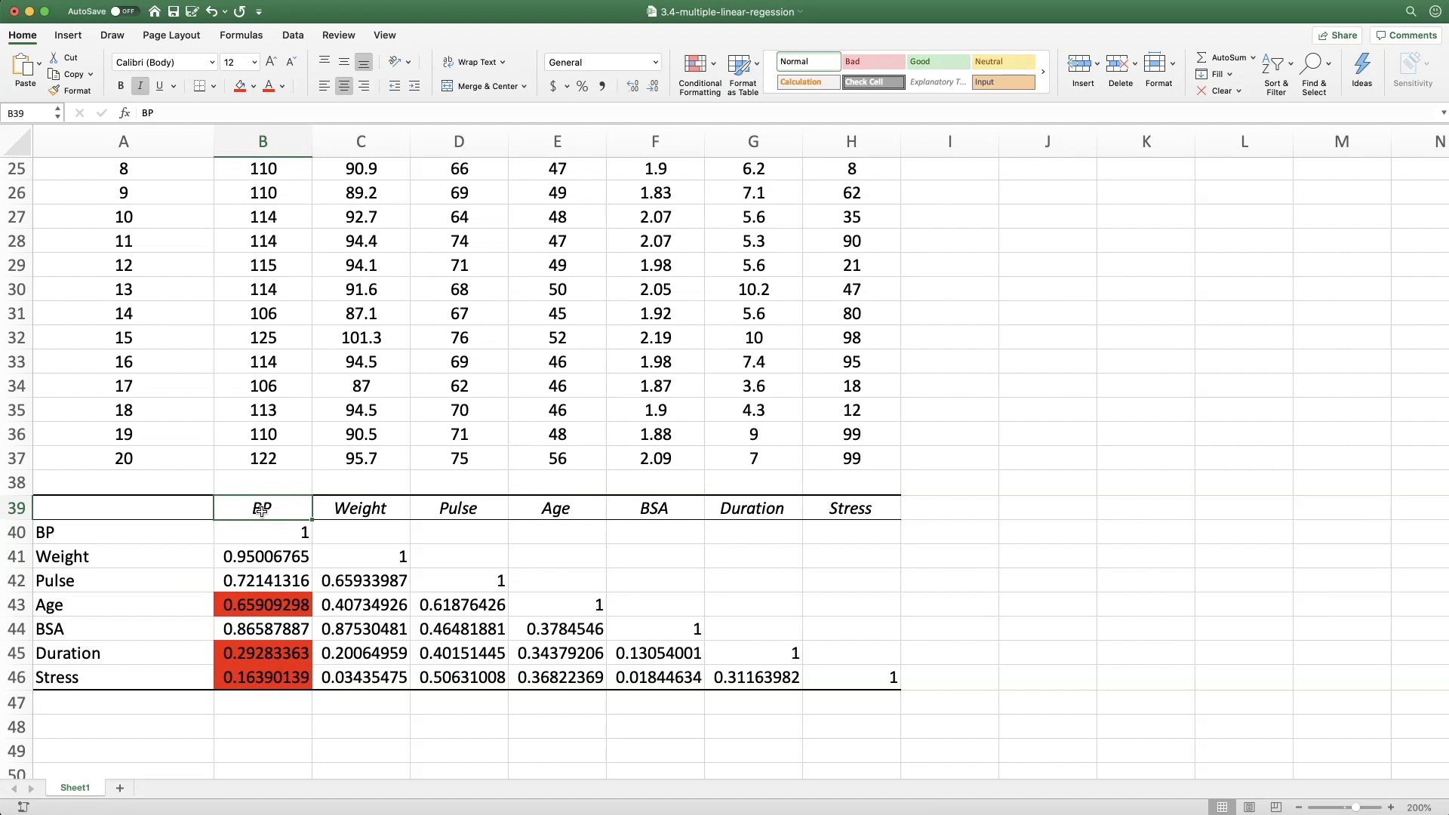
pyautogui.moveTo(229, 558); pyautogui.dragTo(231, 579)
pyautogui.click(242, 619)
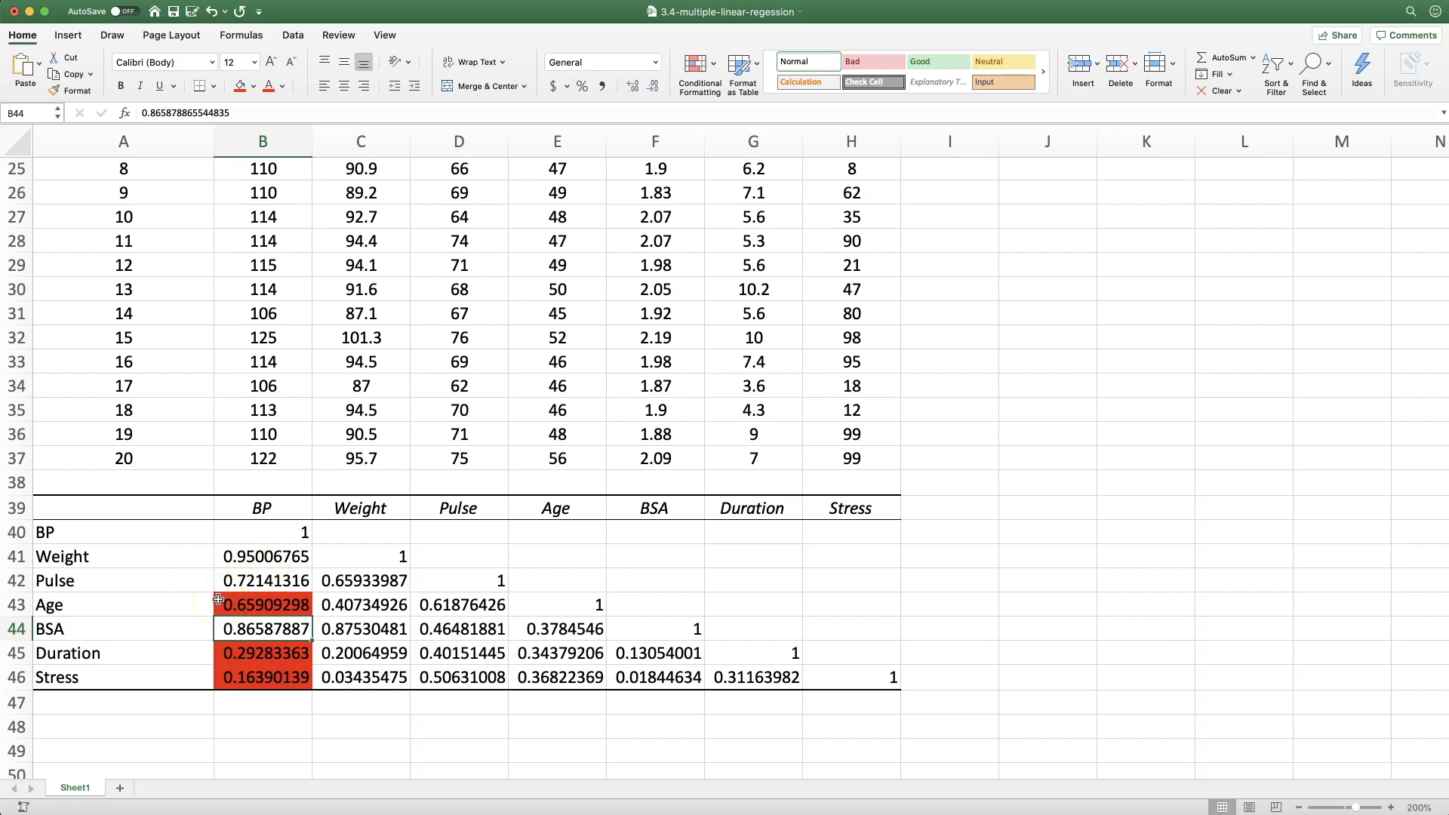
# Compare the correlation between weight and BSA with each one's correlation to BP
pyautogui.click(392, 638)
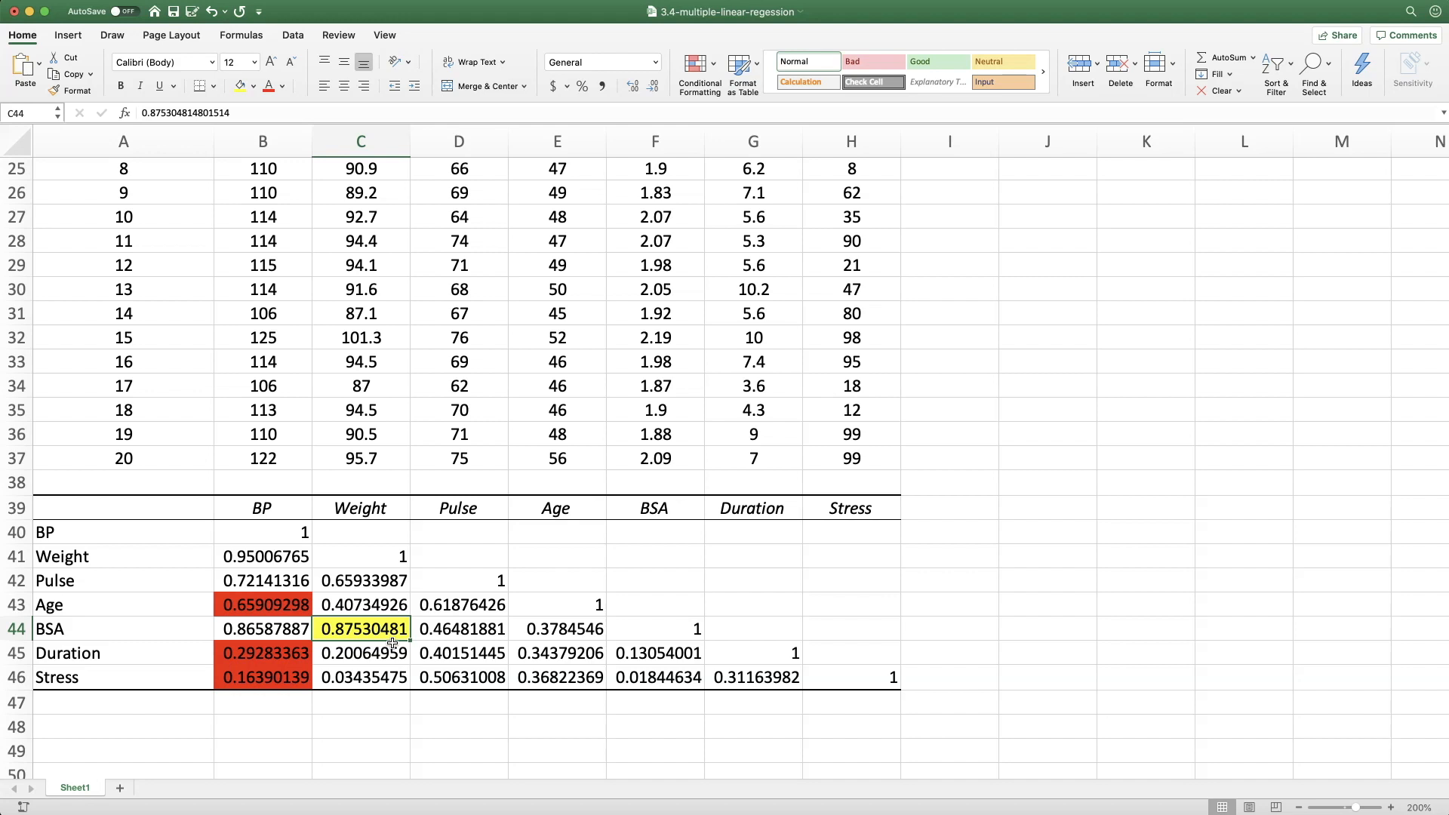
pyautogui.click(266, 627)
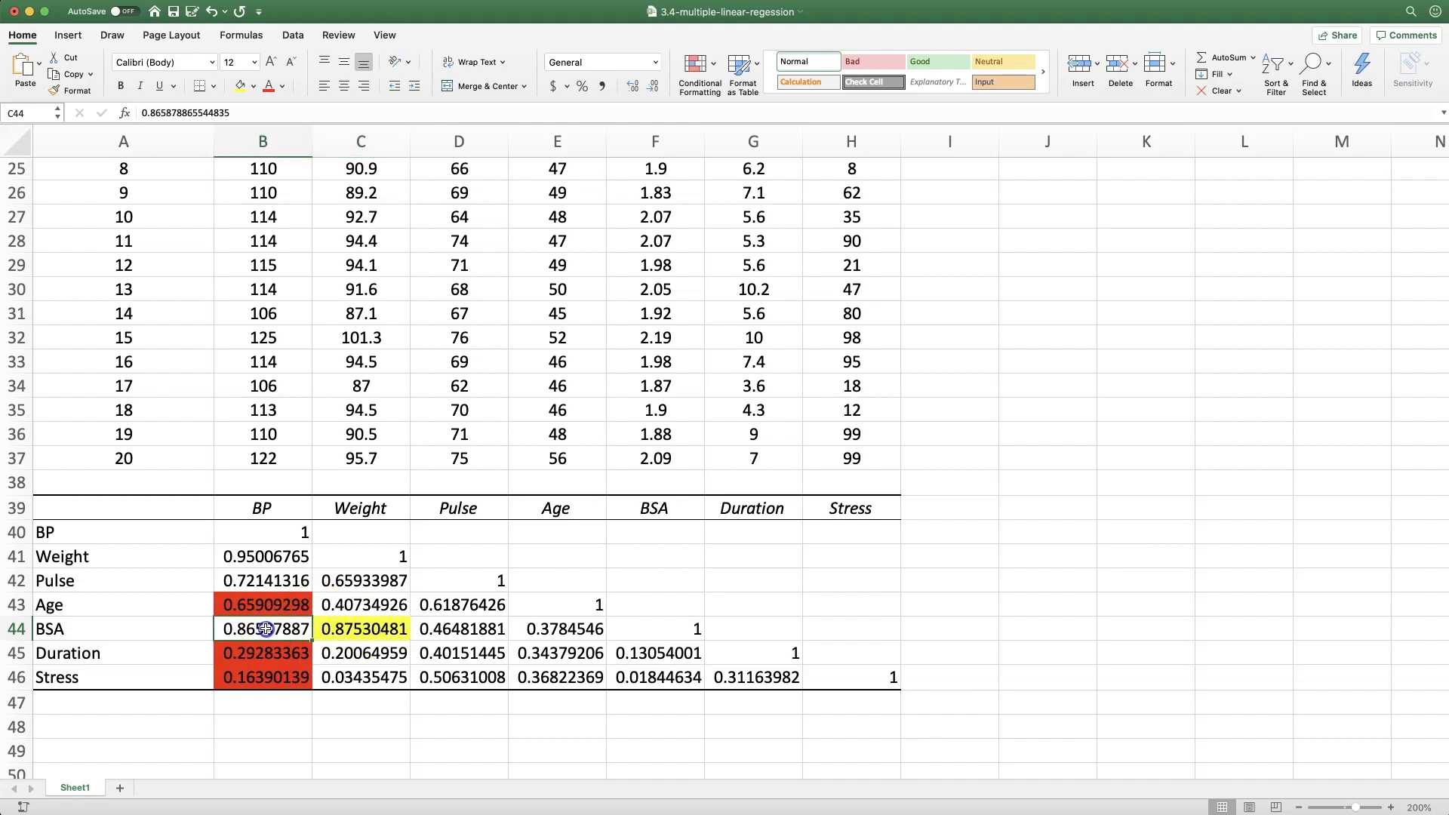
pyautogui.click(254, 560)
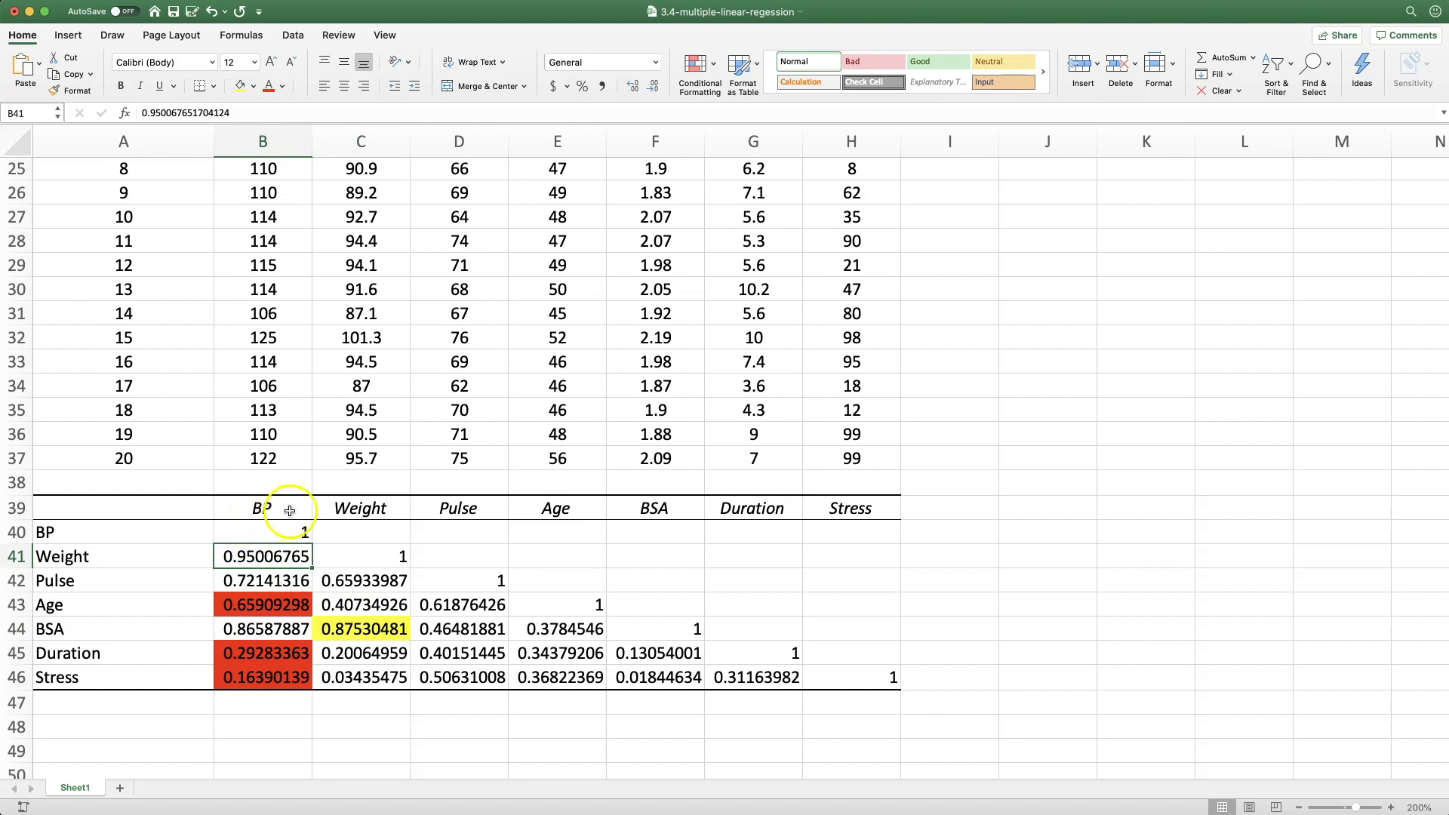
pyautogui.hscroll(1, 249, 562)
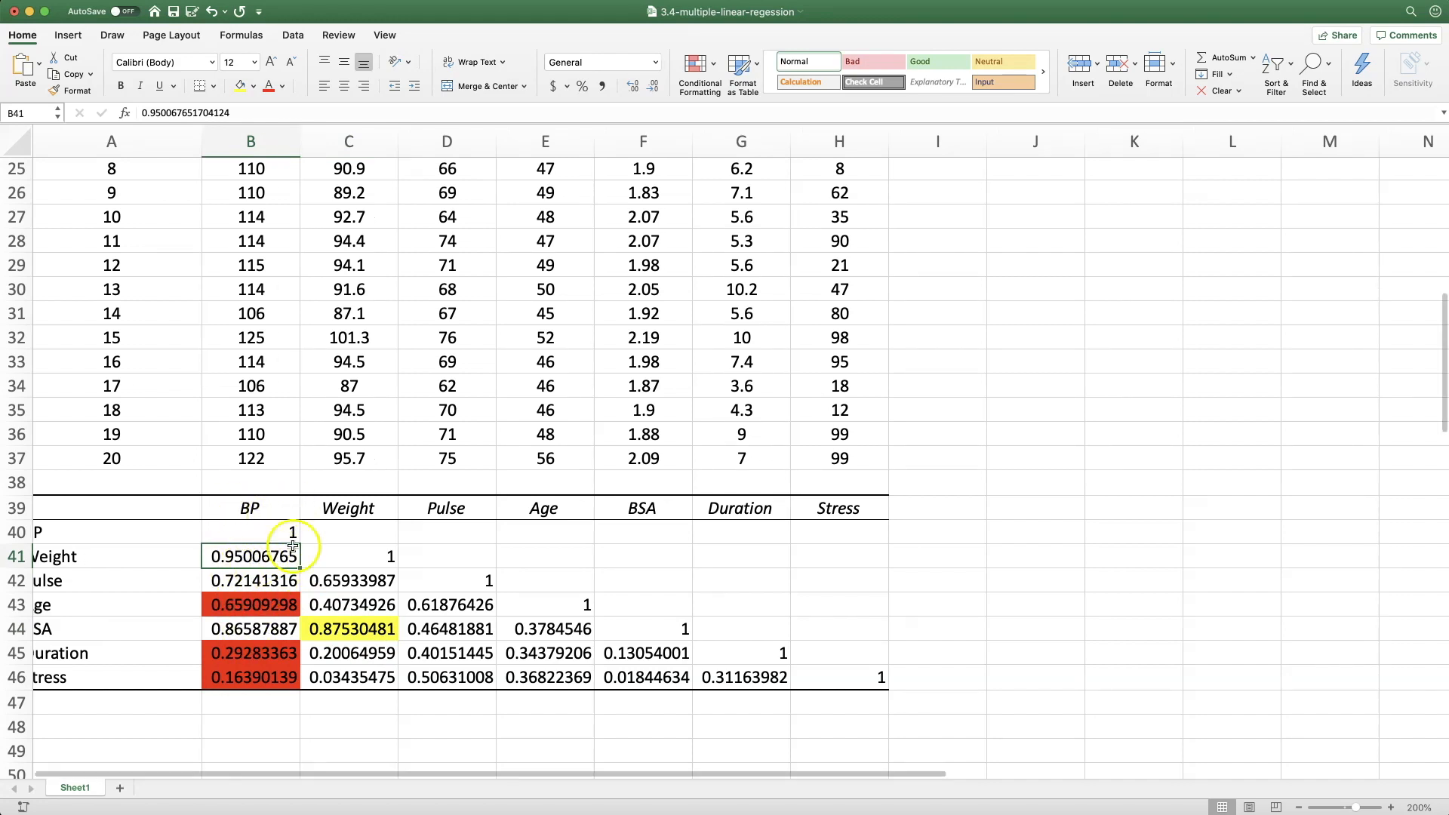
pyautogui.hscroll(-1, 137, 640)
pyautogui.click(231, 628)
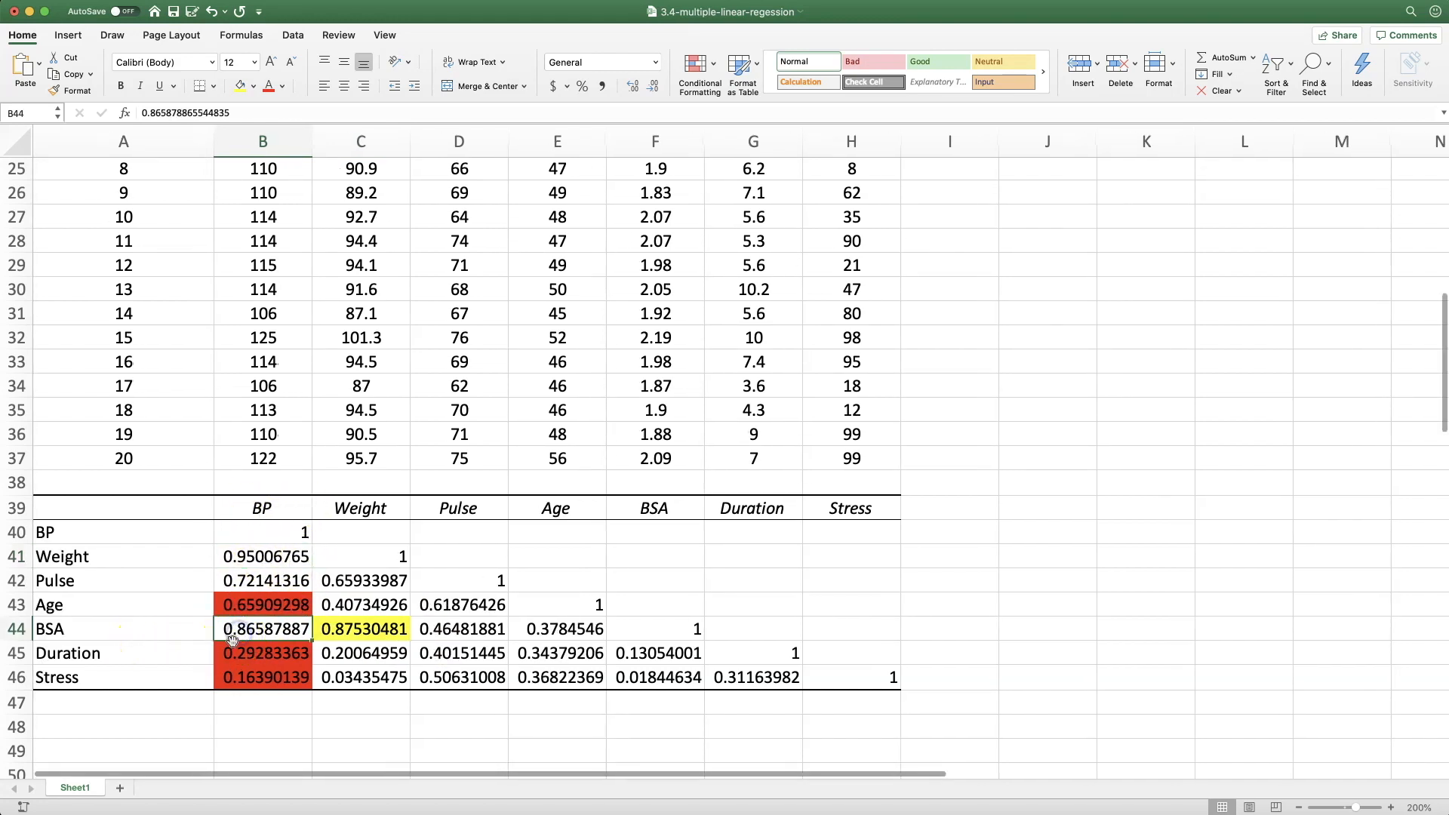
# Enter the two-predictor model "BP = b0 + b1*Weight + b2*Pulse" in cell A48
pyautogui.doubleClick(165, 723)
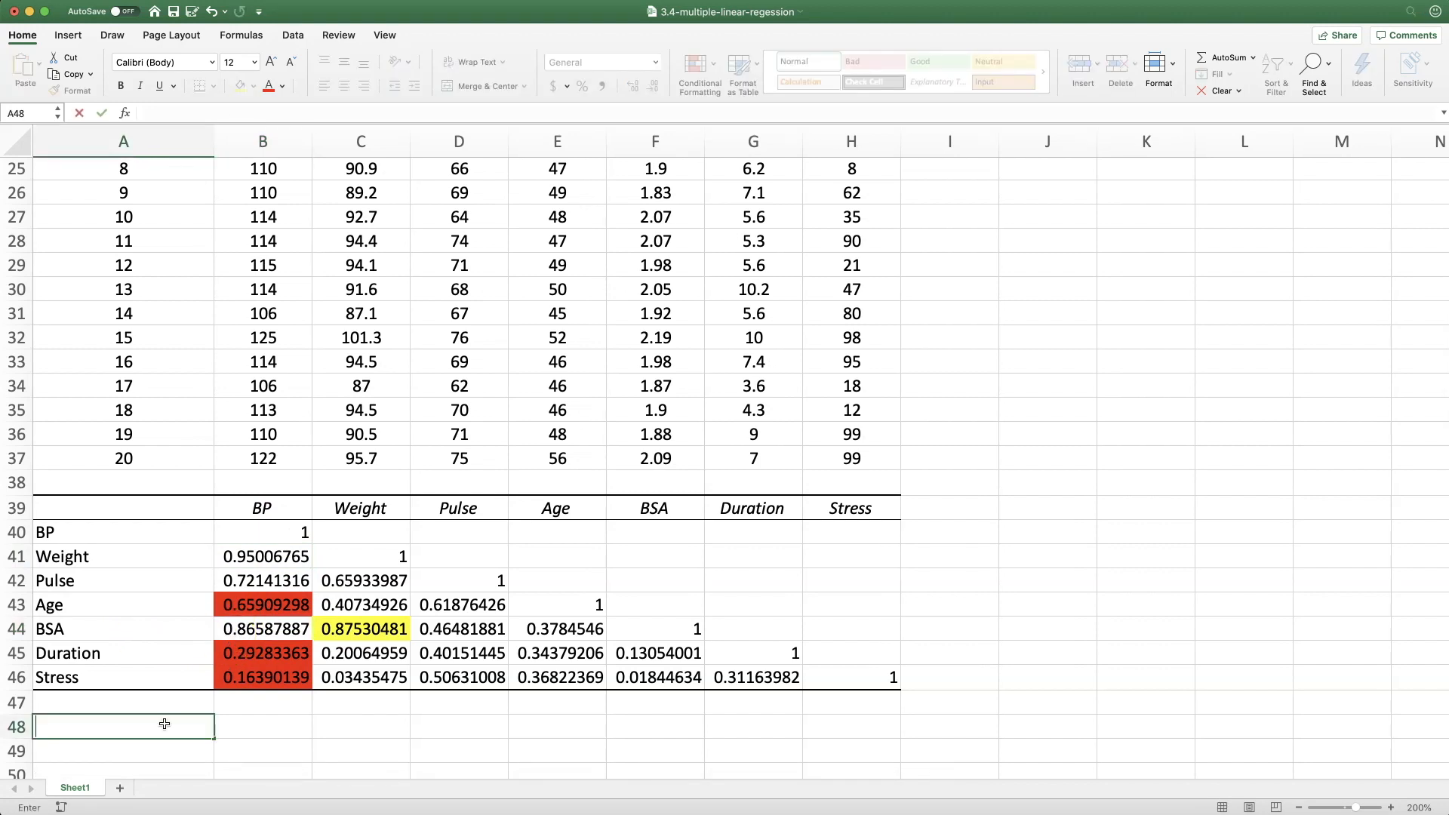
pyautogui.write('BP = b0 + b1*W')
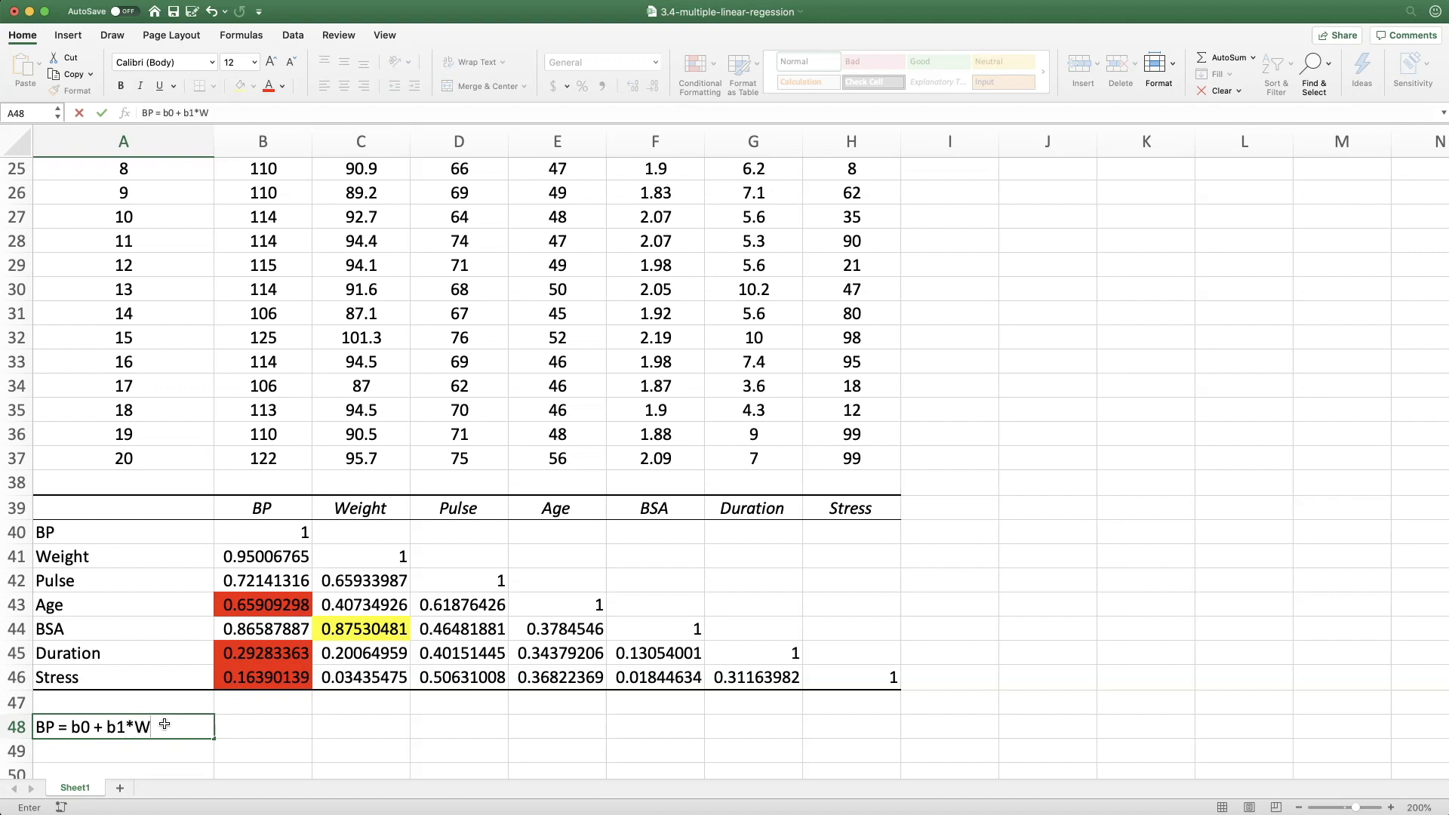
pyautogui.write('eight + b2*Pulse')
pyautogui.press('Return')
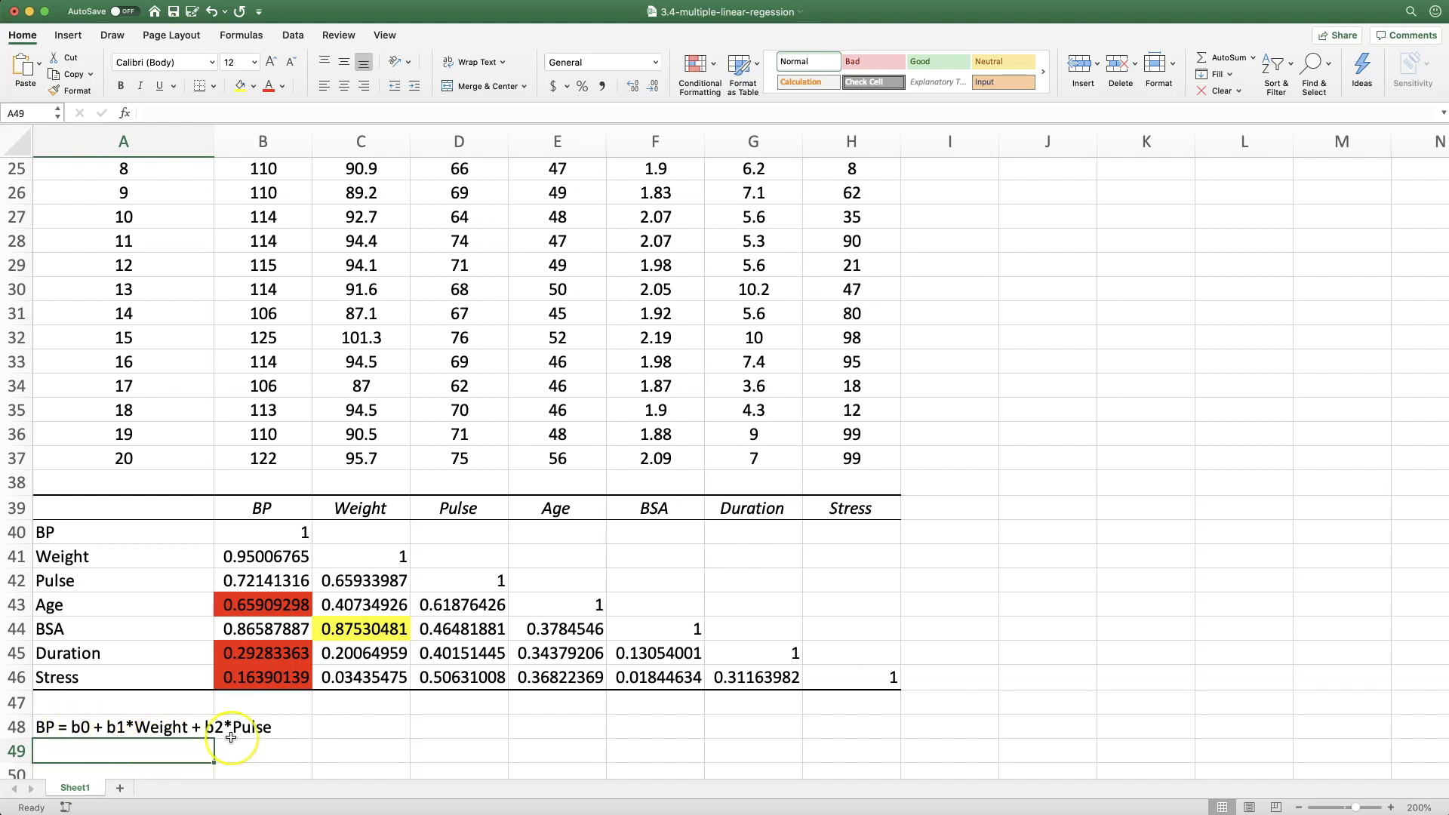
# Set up a Regression analysis with Y range B17:B37, X range C17:D37 for Weight and Pulse, and labels enabled
pyautogui.click(293, 34)
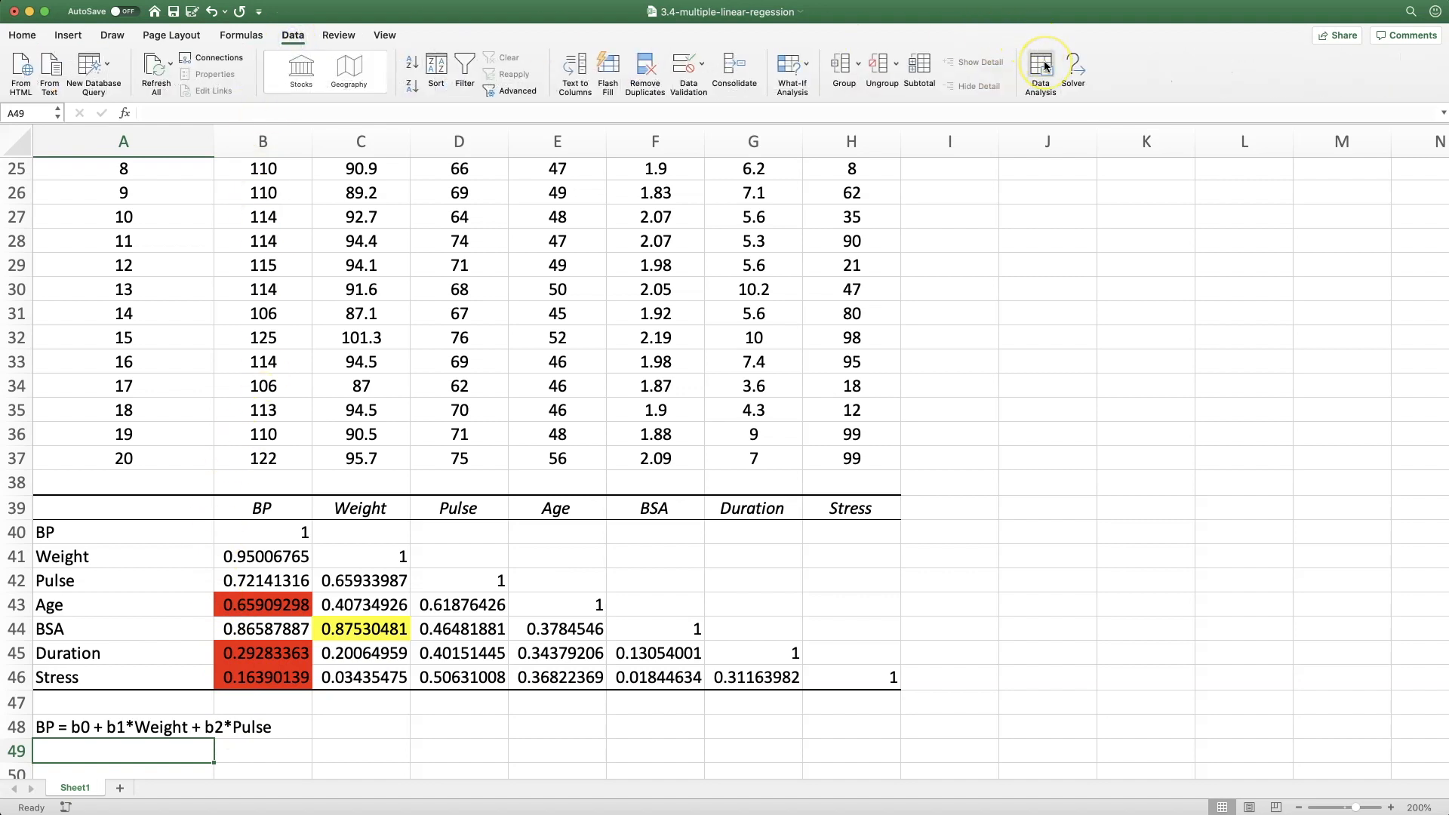
pyautogui.click(1045, 67)
pyautogui.scroll(-5, 838, 197)
pyautogui.click(738, 202)
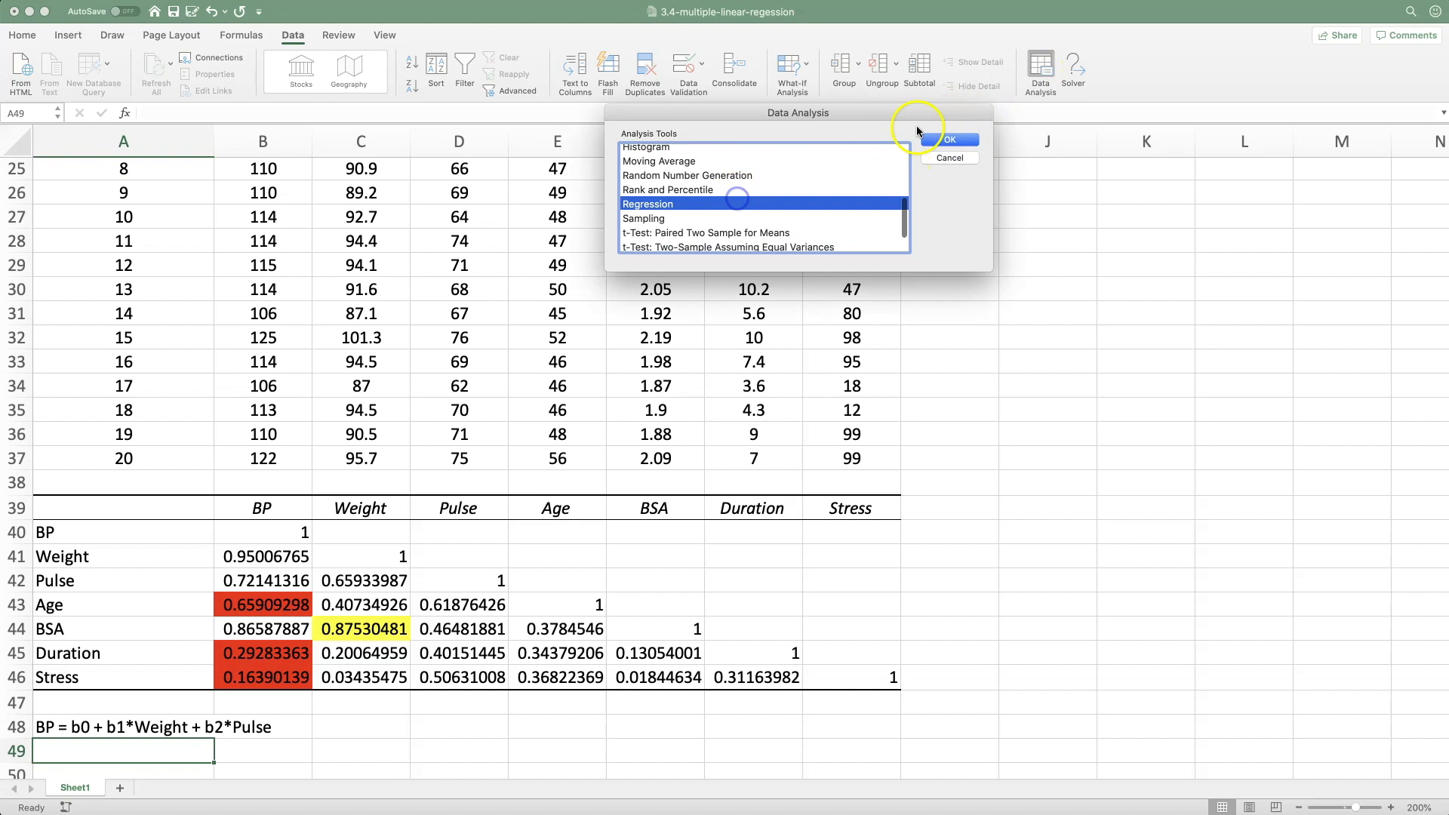
pyautogui.click(951, 140)
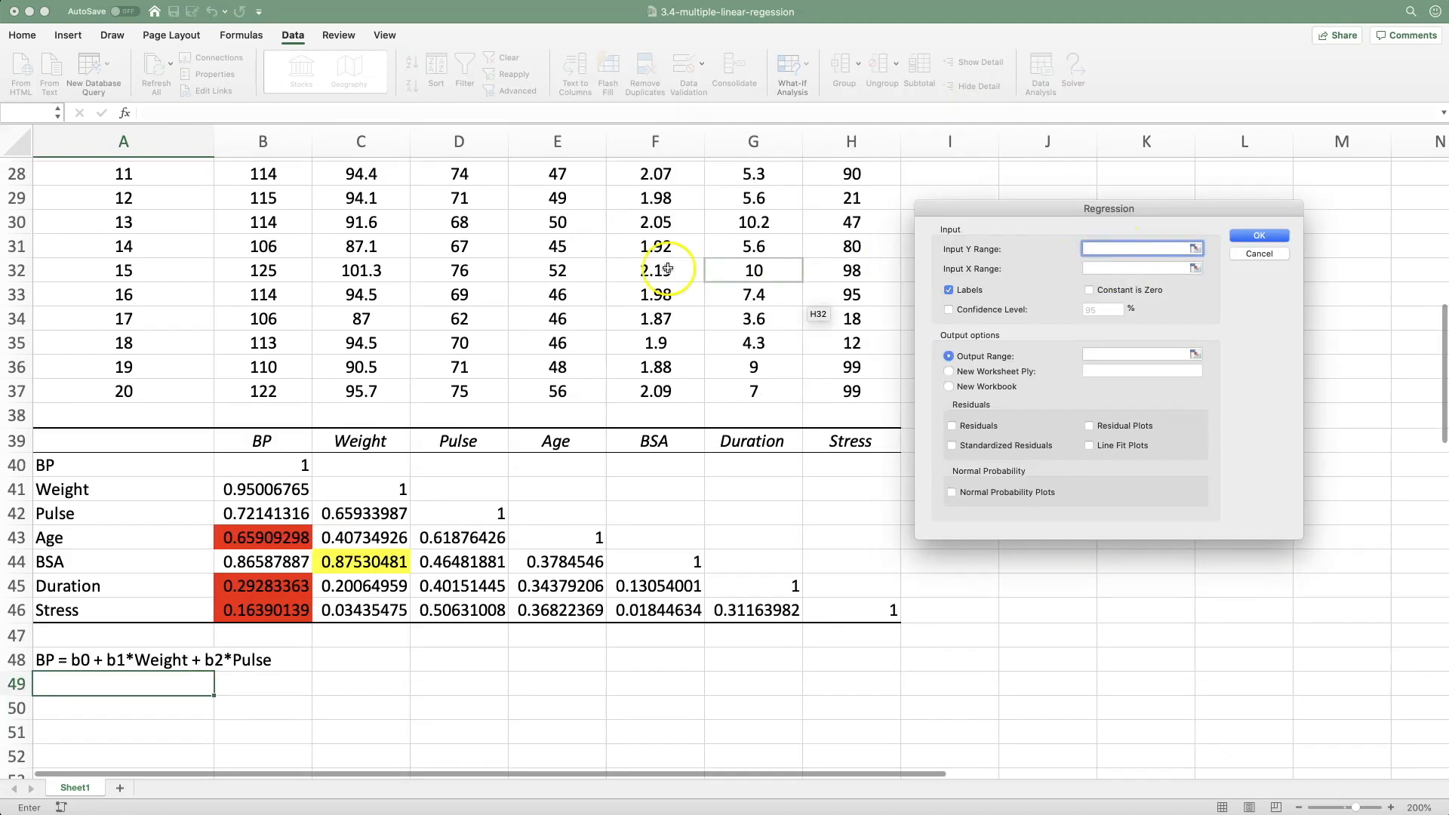
pyautogui.scroll(6, 453, 261)
pyautogui.moveTo(260, 345); pyautogui.dragTo(265, 722)
pyautogui.click(1102, 268)
pyautogui.moveTo(361, 247); pyautogui.dragTo(472, 720)
pyautogui.click(967, 293)
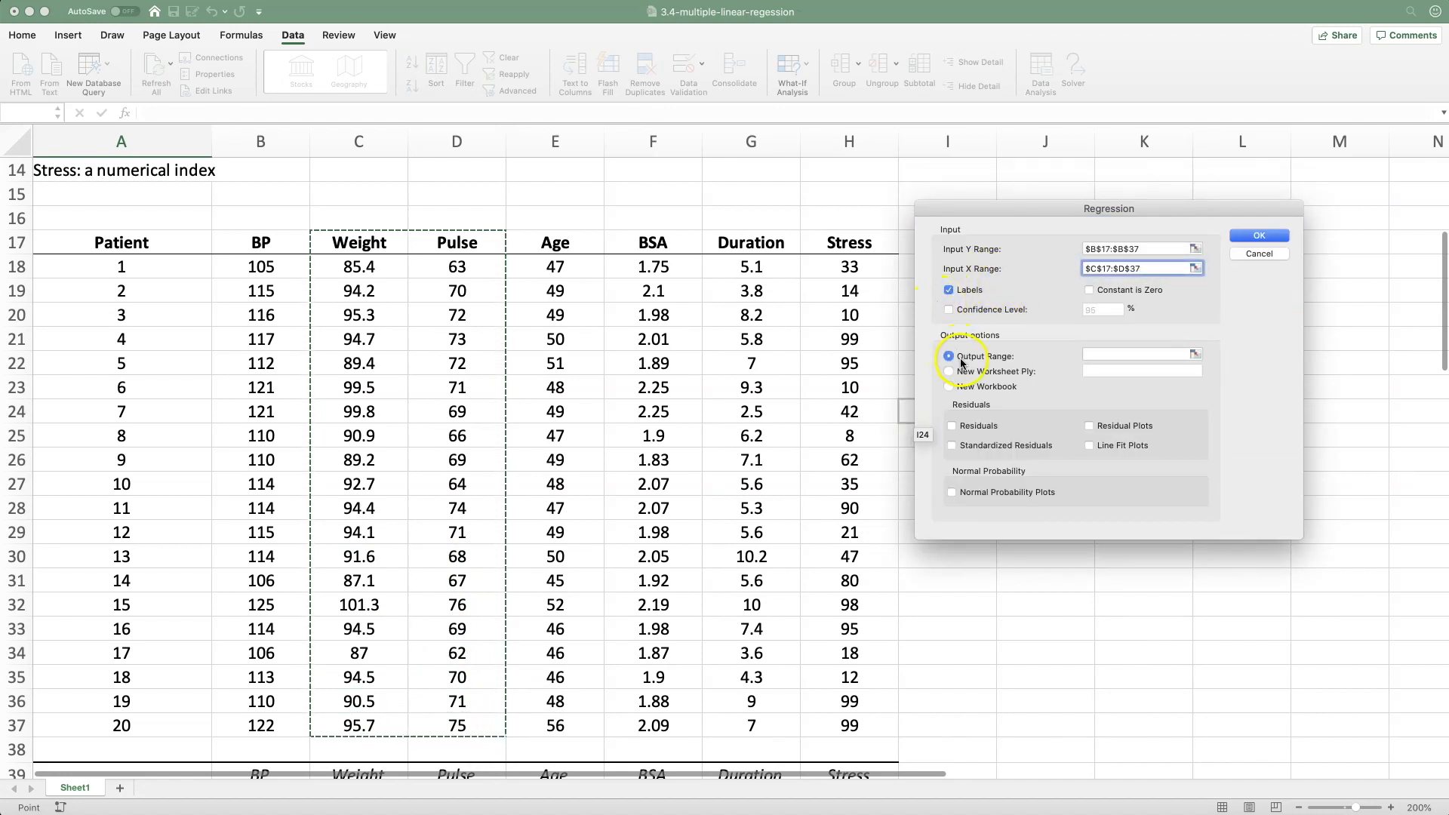
# Place the regression output at cell A50 and run the analysis
pyautogui.click(1109, 354)
pyautogui.scroll(-6, 444, 454)
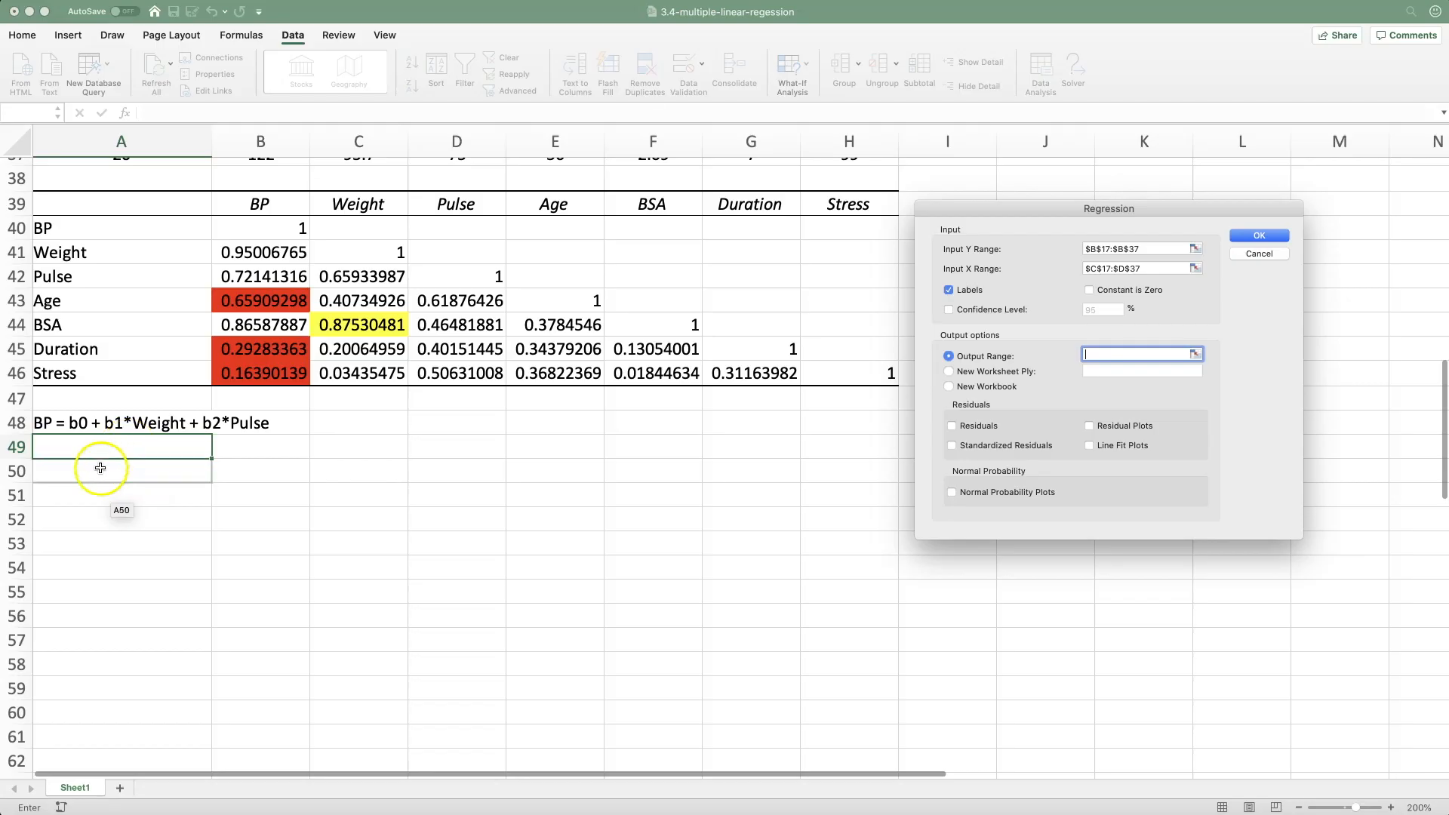
pyautogui.click(99, 473)
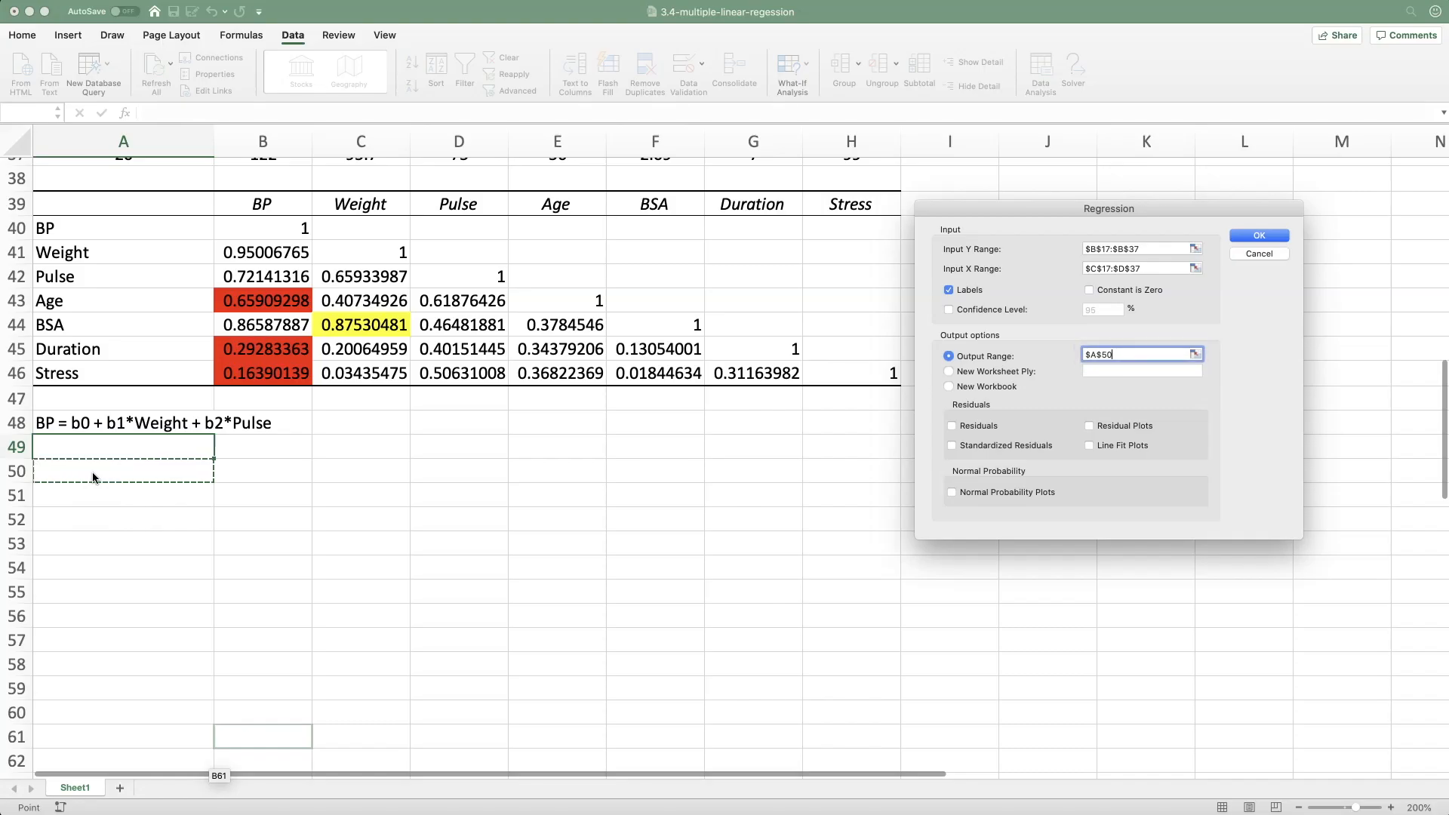
pyautogui.click(1253, 235)
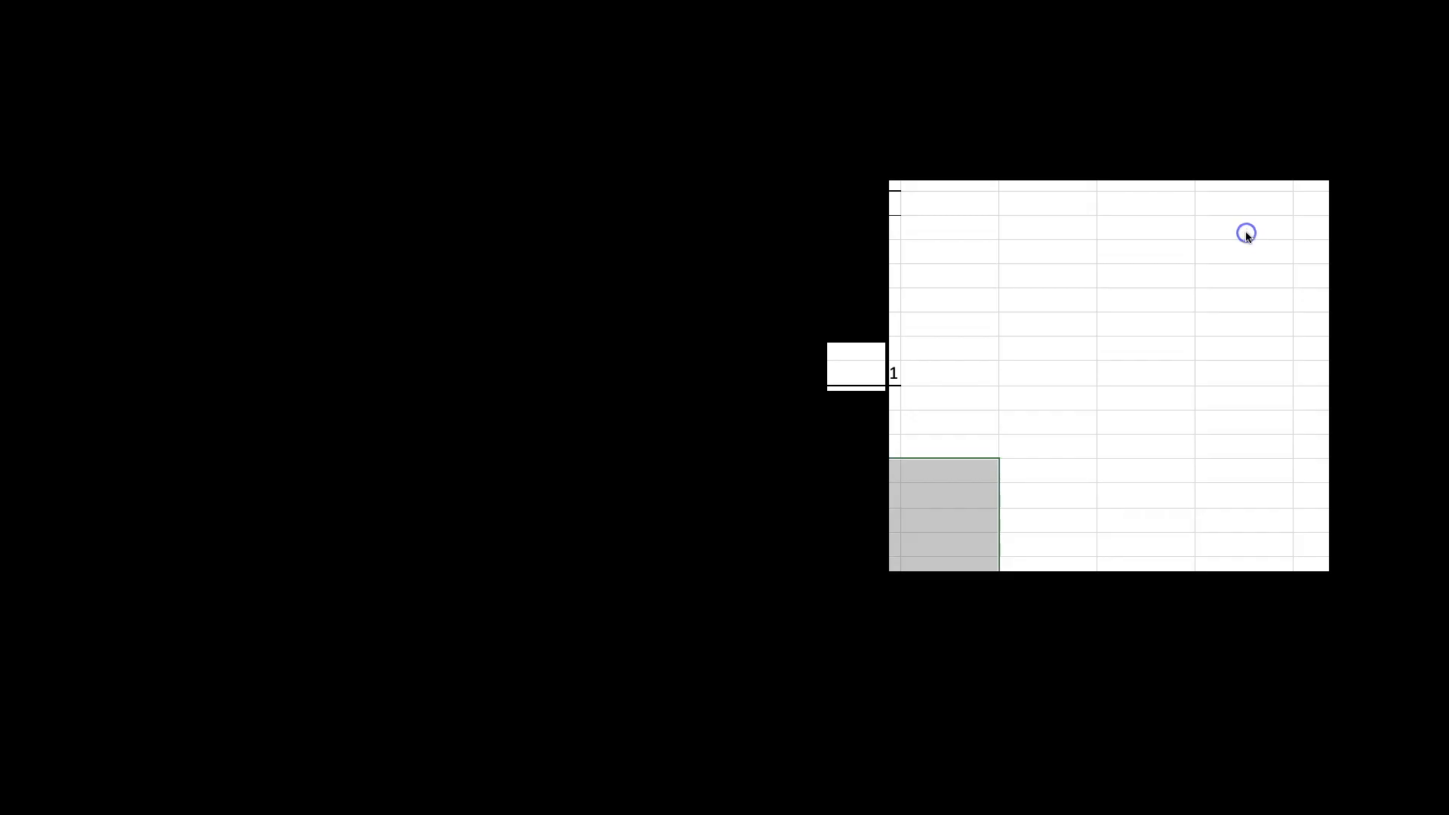
pyautogui.scroll(-5, 1247, 237)
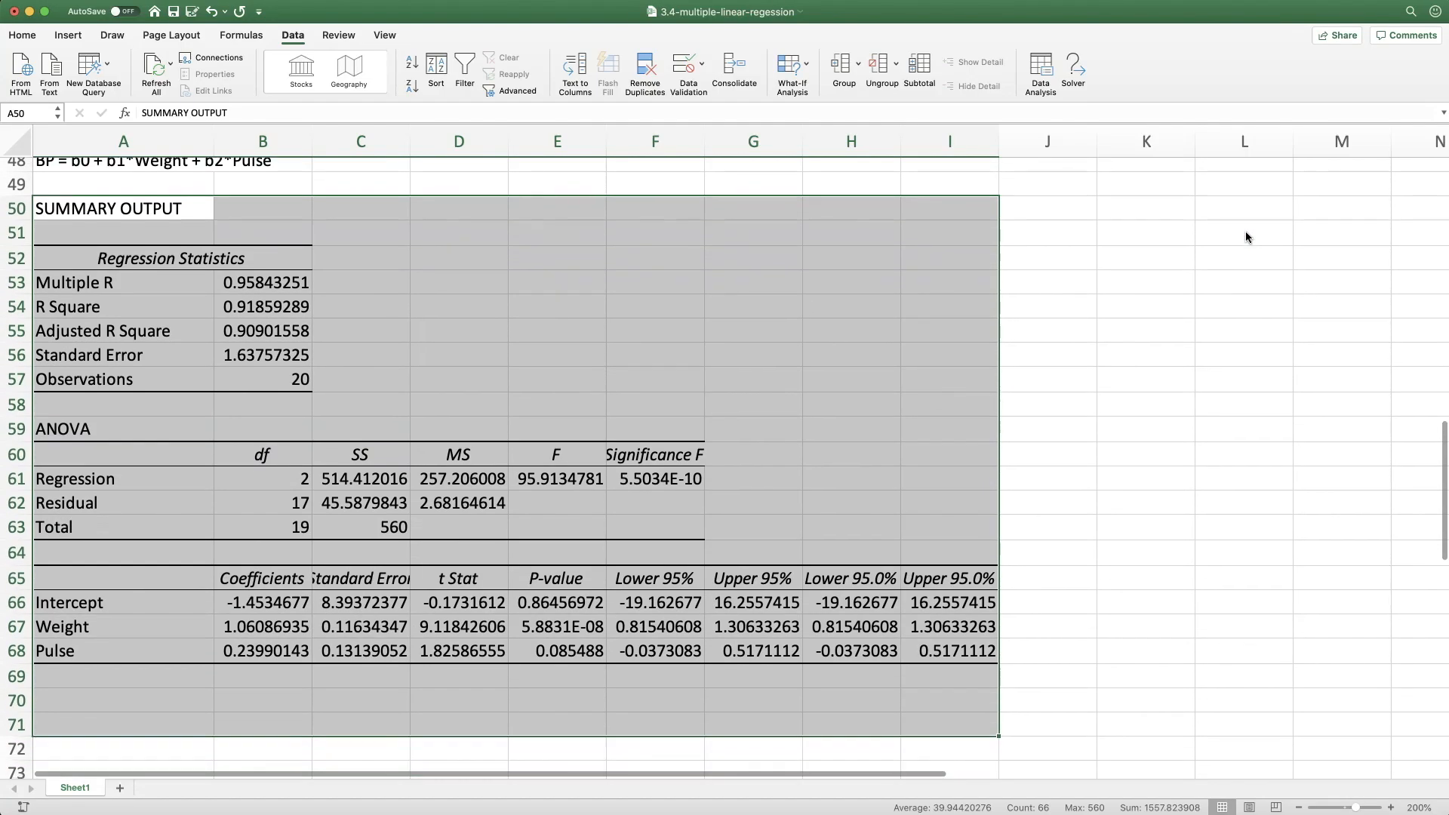
# Examine the Coefficients column of the regression output for the Intercept, Weight and Pulse rows
pyautogui.click(108, 678)
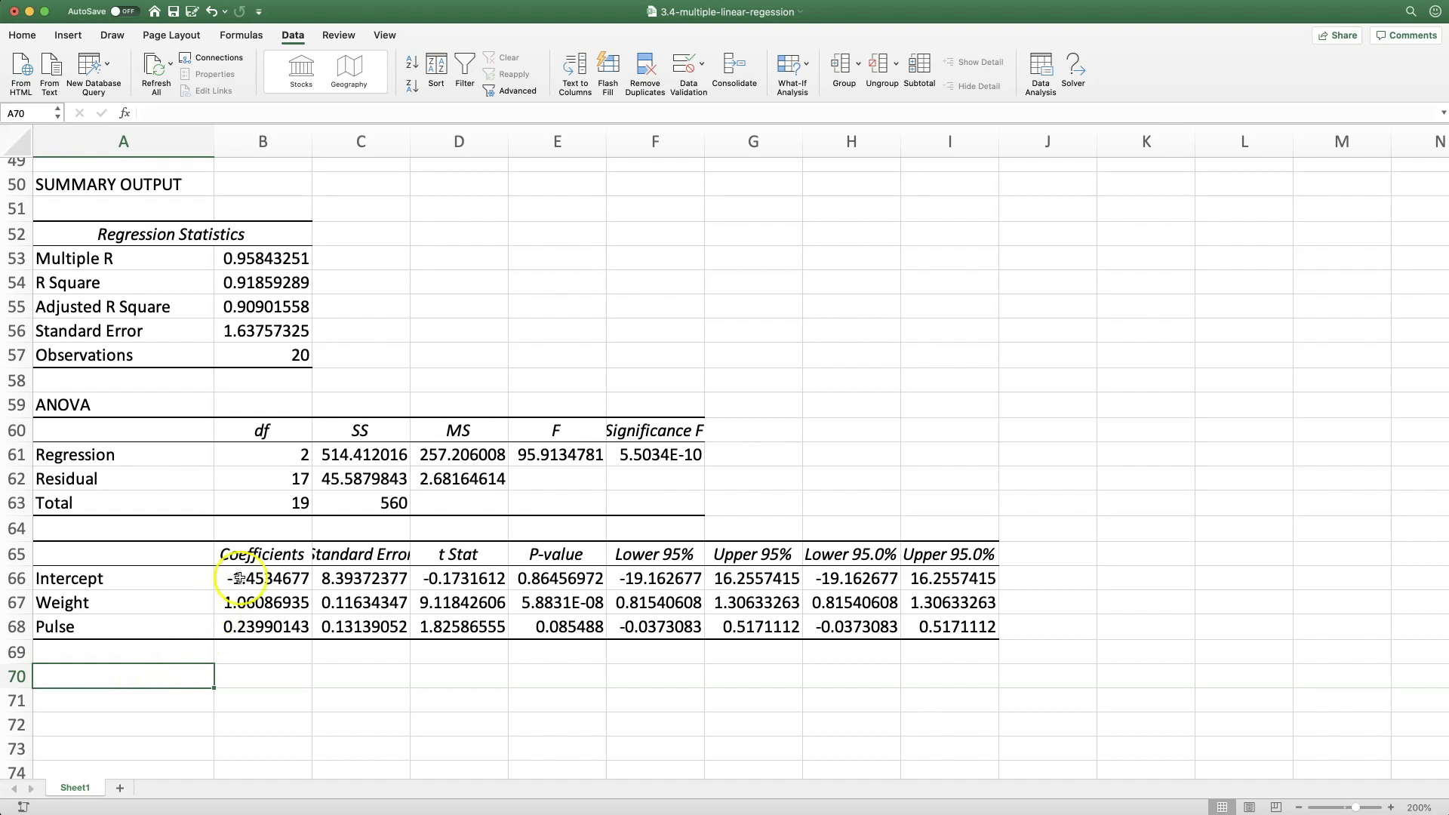
pyautogui.moveTo(253, 558); pyautogui.dragTo(252, 621)
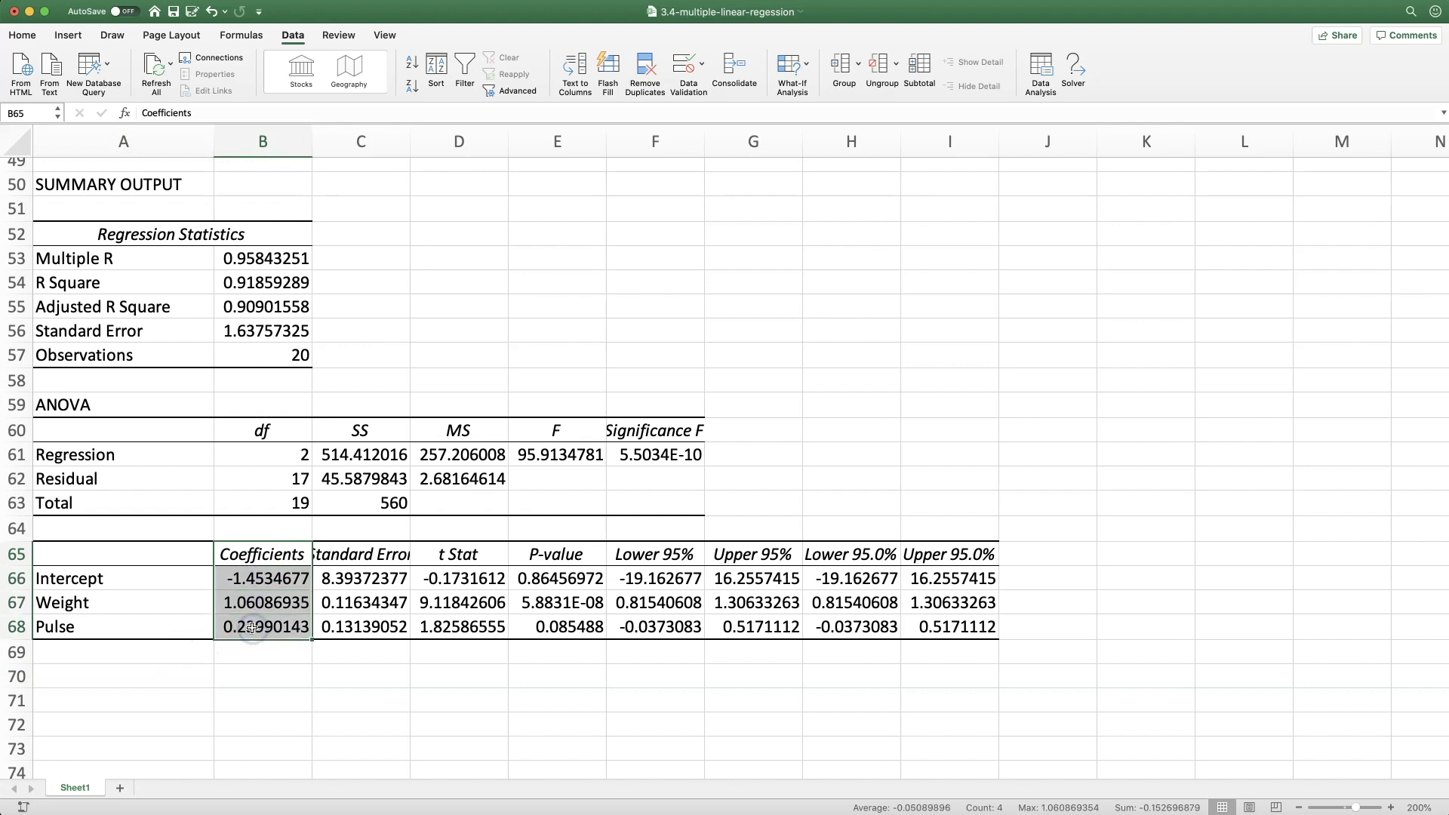
pyautogui.click(185, 582)
pyautogui.click(244, 582)
pyautogui.click(175, 611)
pyautogui.click(243, 608)
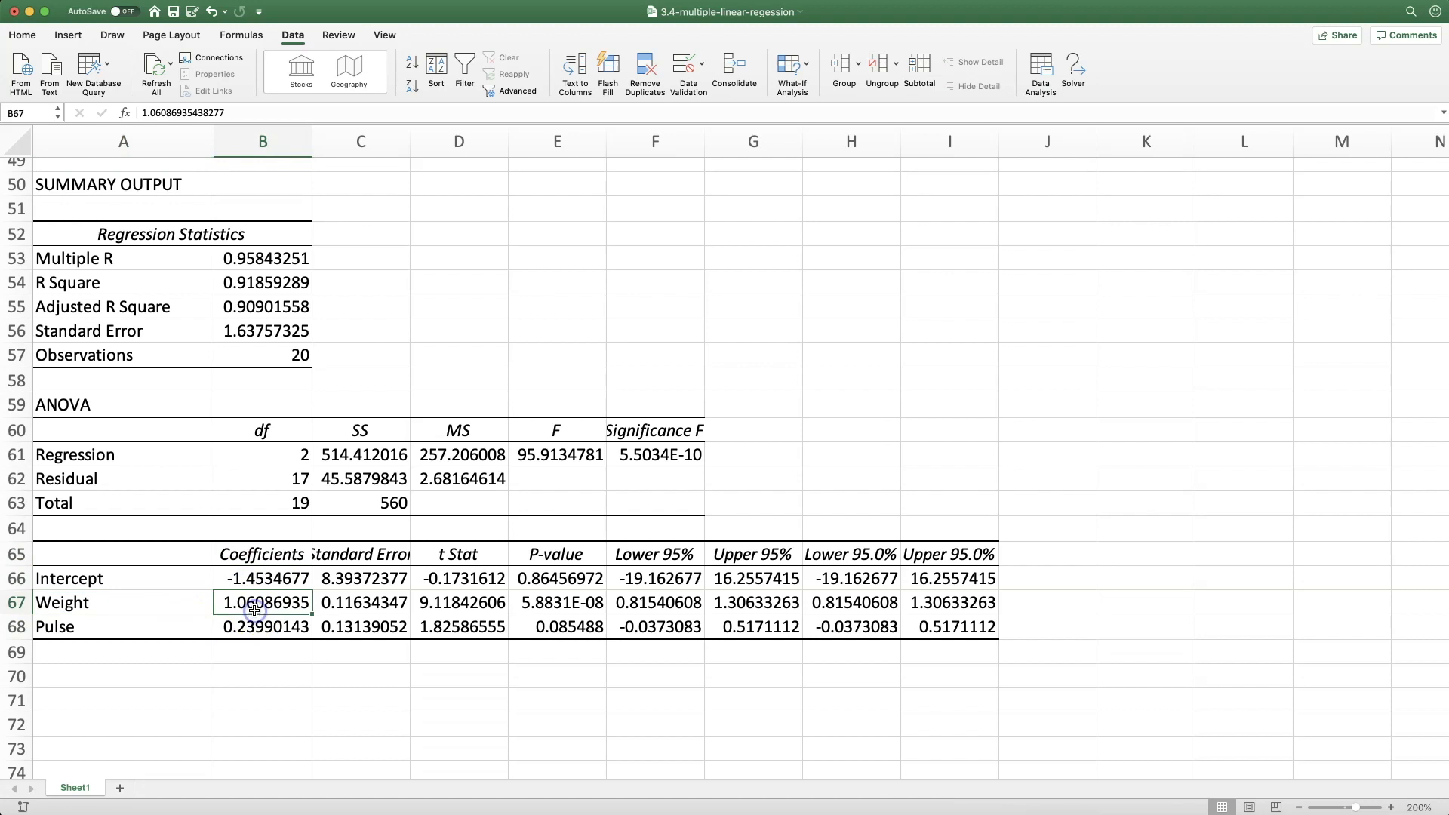
pyautogui.click(199, 627)
pyautogui.click(248, 631)
# Enter the fitted model "BP = -1.45 + 1.06*Weight + 0.24*Pulse" as text in cell A70
pyautogui.click(170, 676)
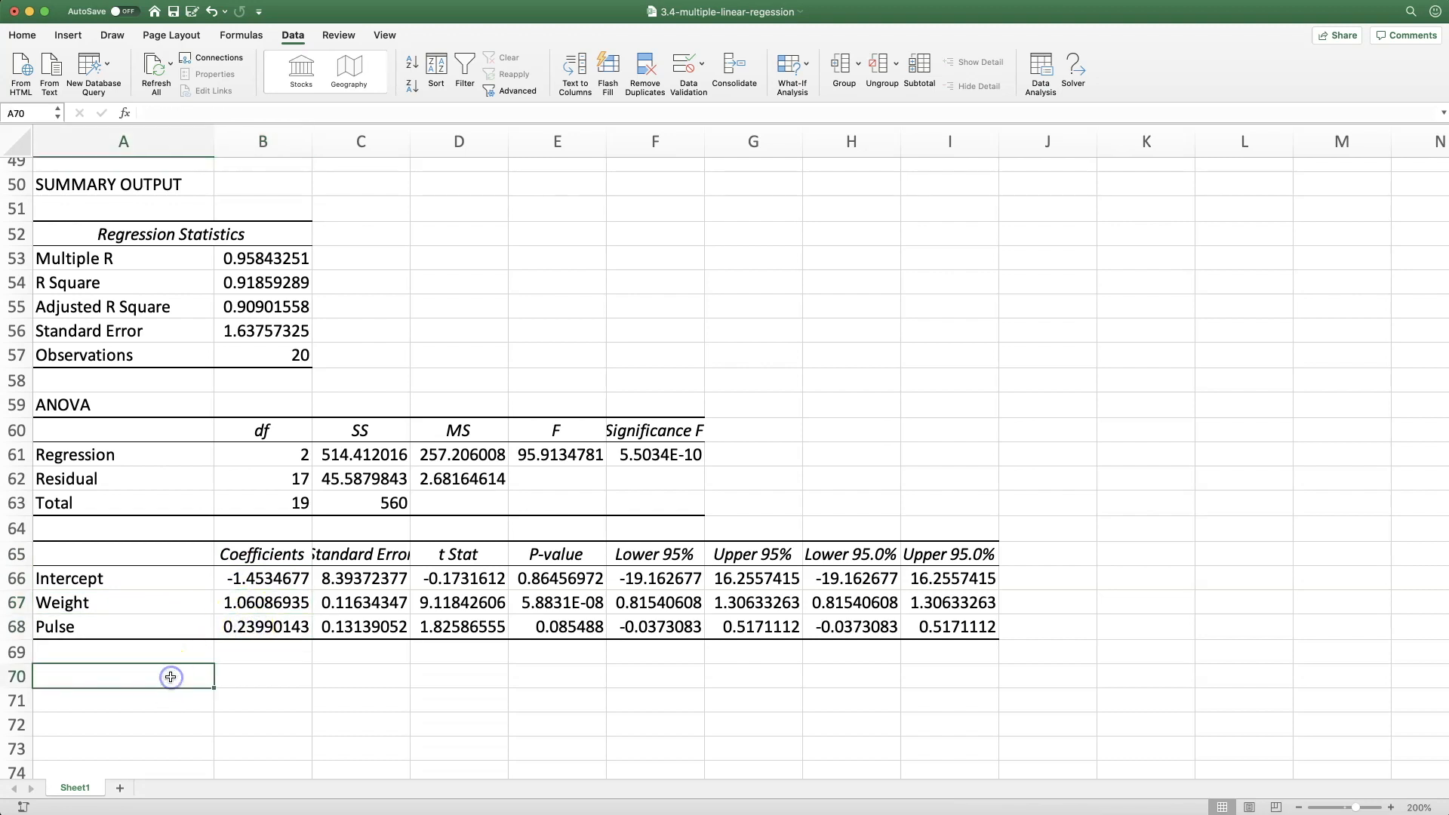
pyautogui.write('BP =')
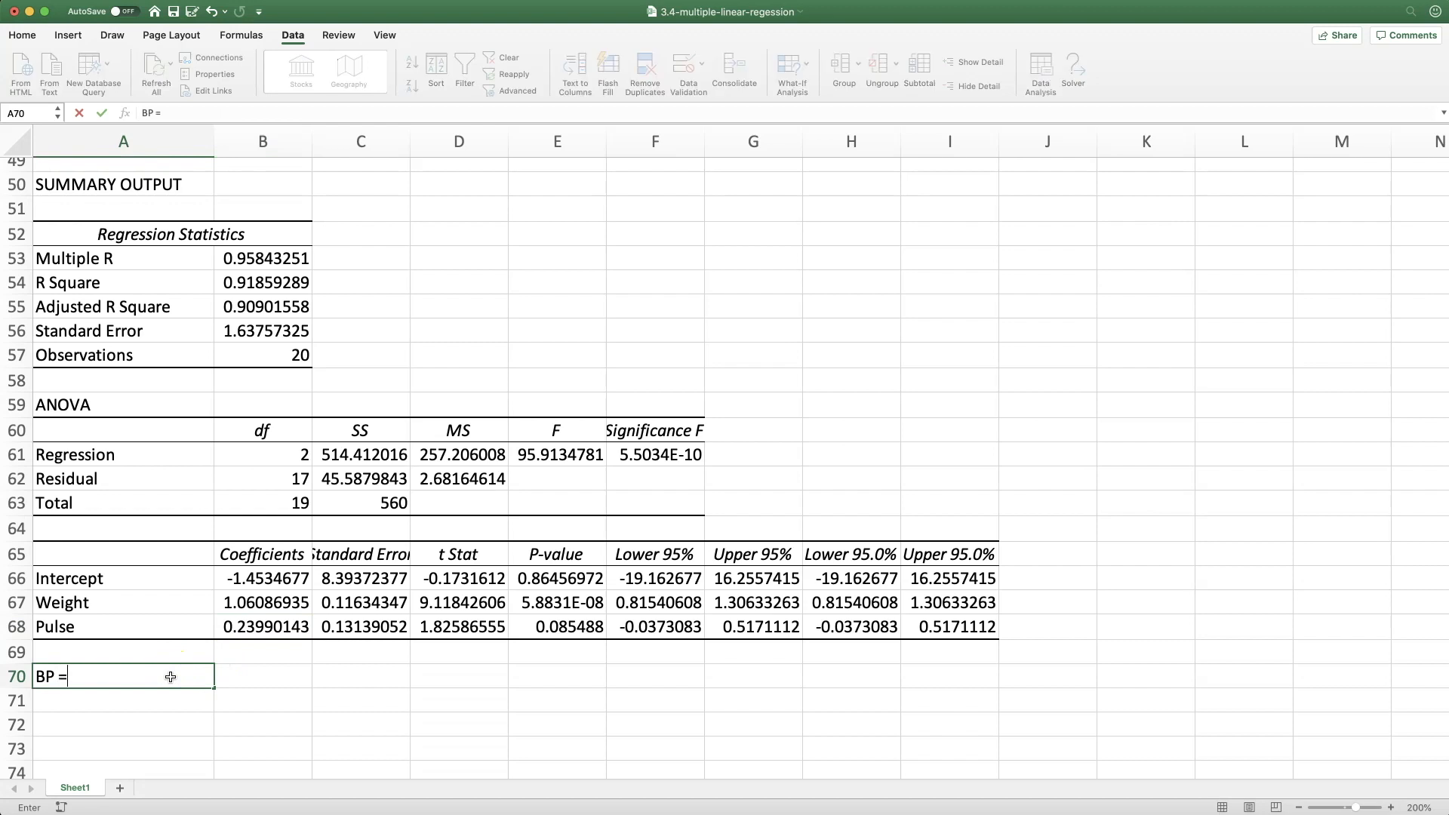
pyautogui.write(' -1.45 + 1.06*Weigh')
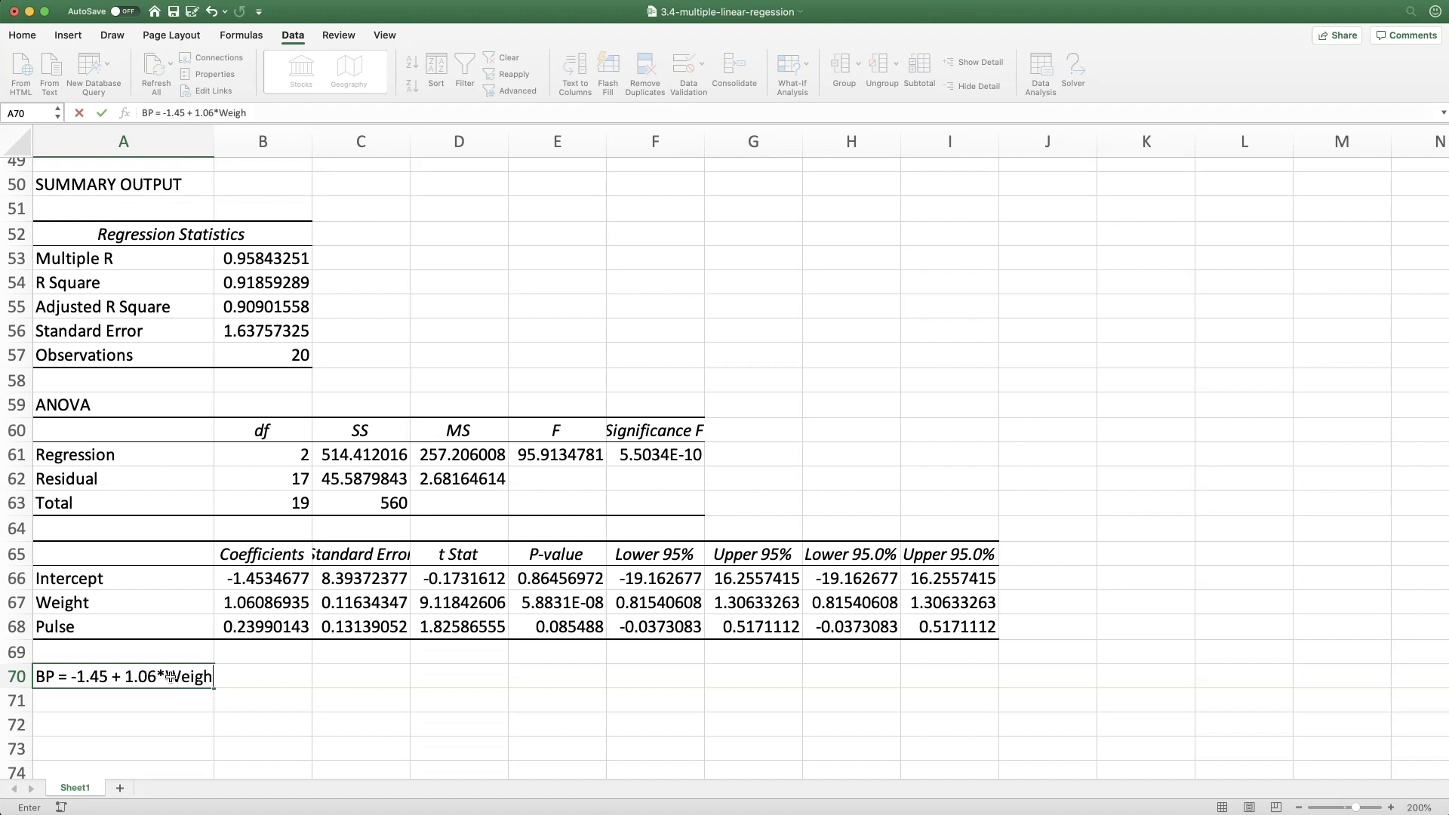
pyautogui.write('t + 0.24*Pulse')
pyautogui.press('Return')
pyautogui.press('Return')
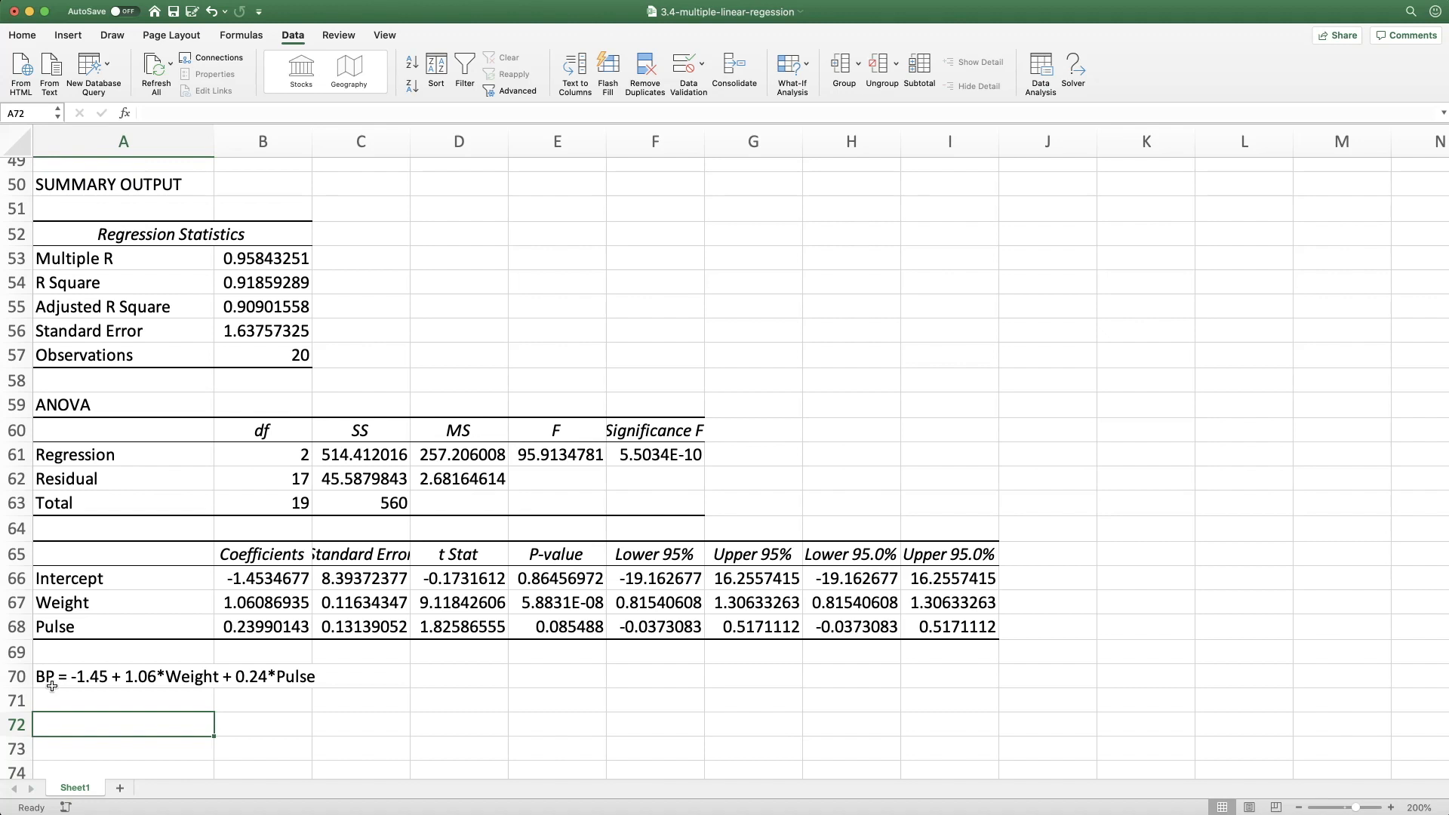
# Enter the heading "Intercept" in A72 and "If a patient weighs 0 kg and has a pulse of 0 bpm," in A73
pyautogui.scroll(-8, 191, 669)
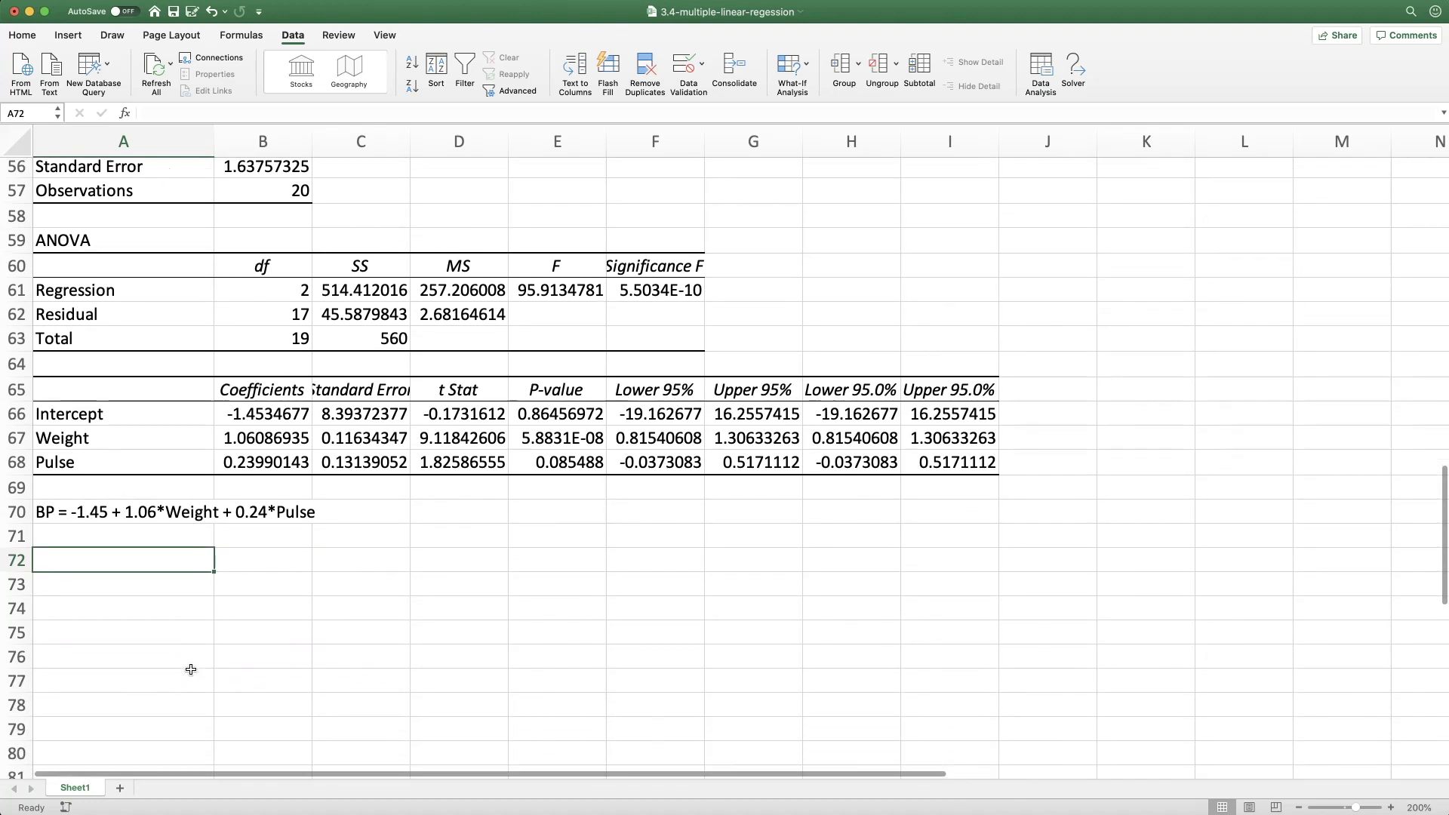
pyautogui.write('Int')
pyautogui.press('Return')
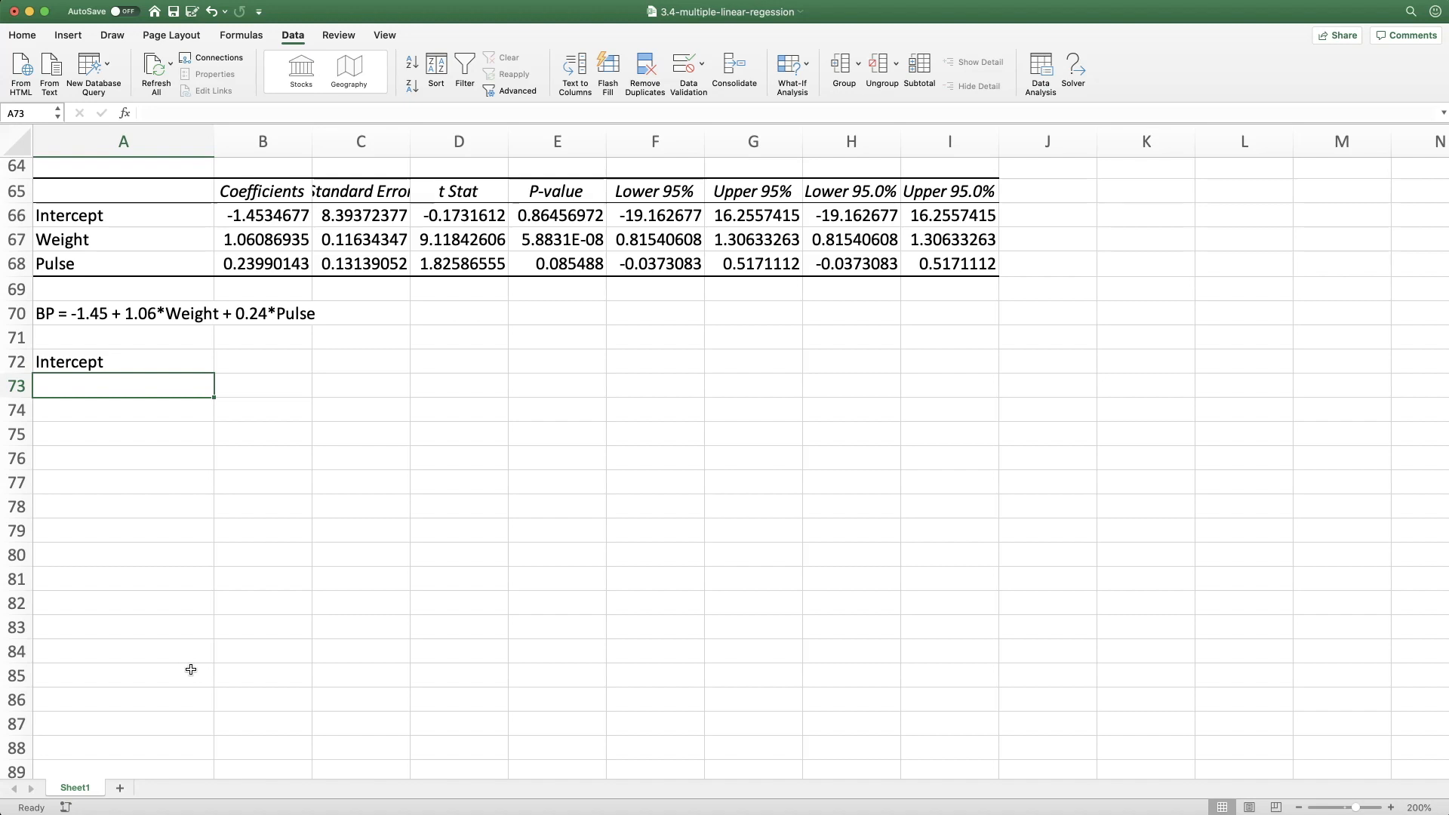
pyautogui.write('If a patient weighs 0 kg')
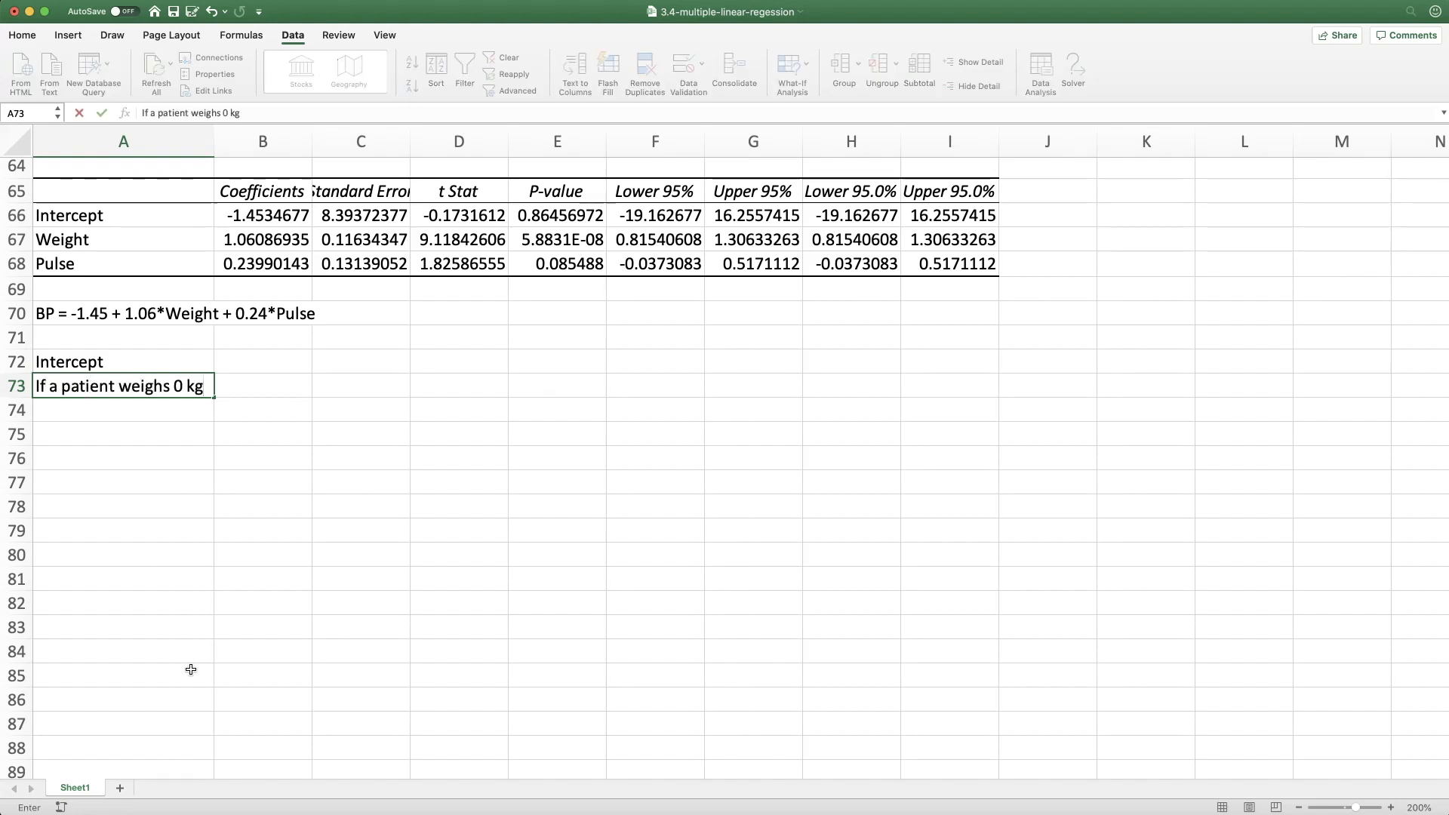
pyautogui.write(' and has a pulse of 0 bpm,')
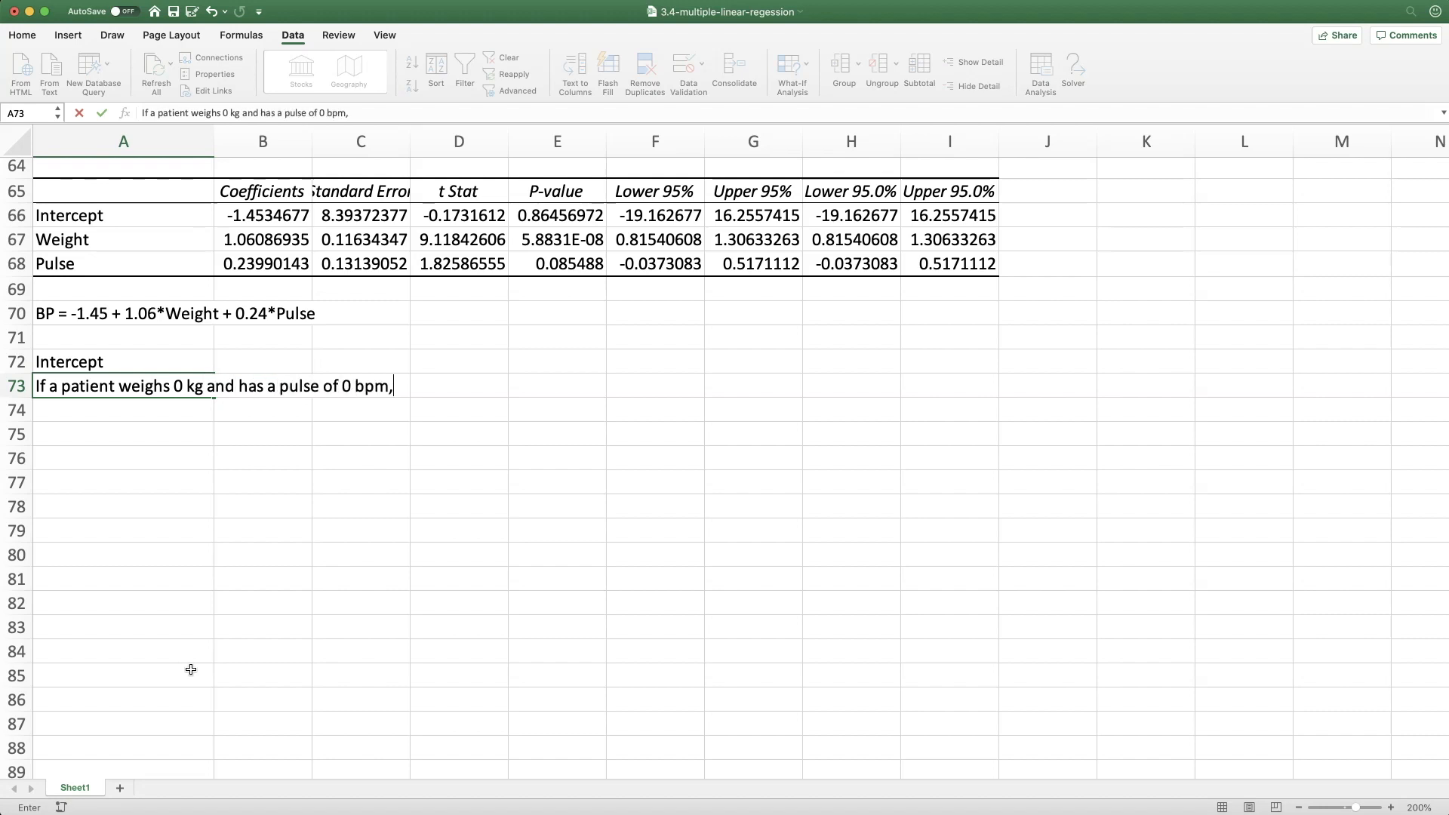
pyautogui.press('Return')
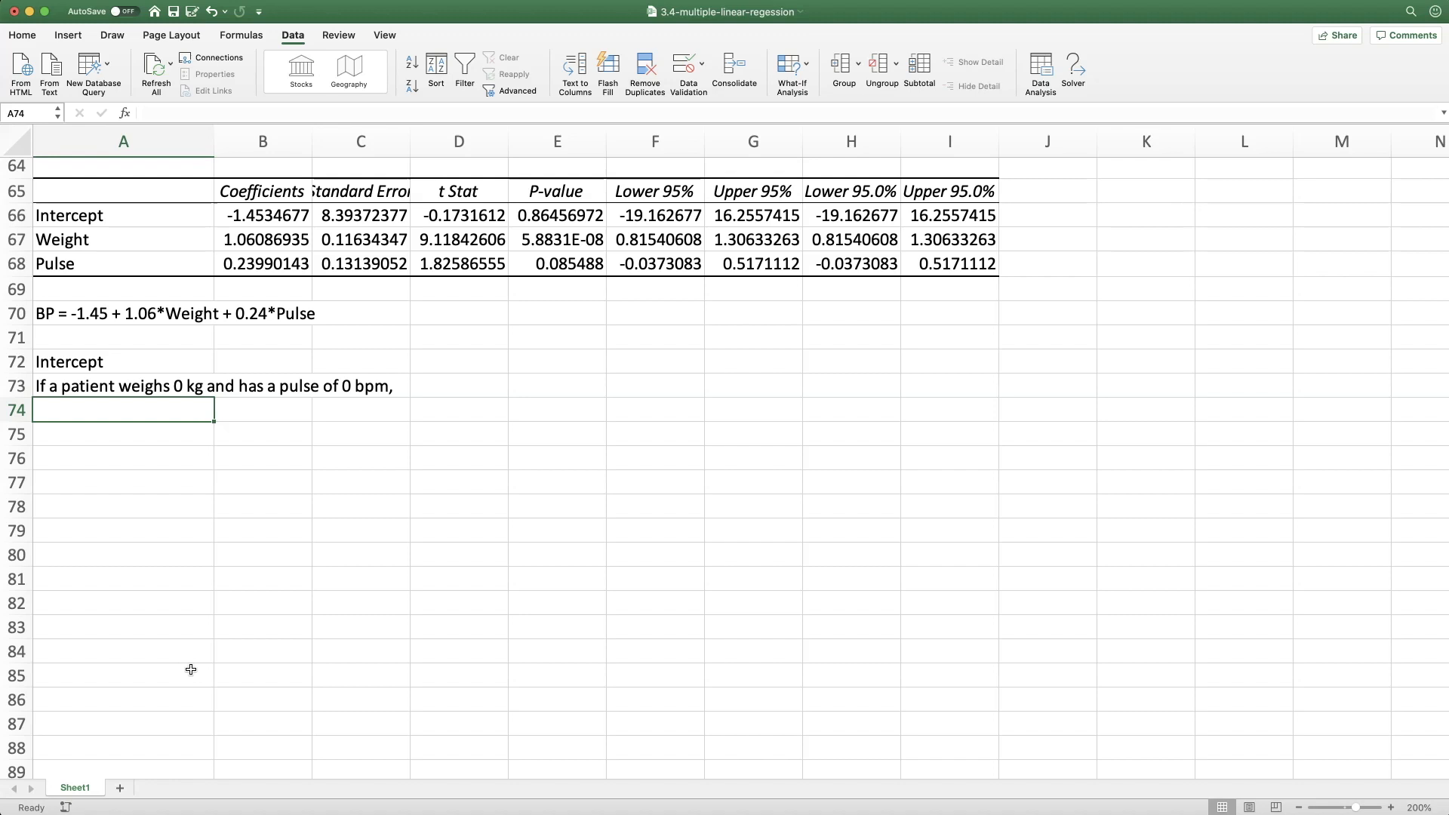
# Complete the intercept interpretation in A74 with "then we predict their BP to be -1.45 mmHg."
pyautogui.write('then we predict their BP to be -1.45 mmHg.')
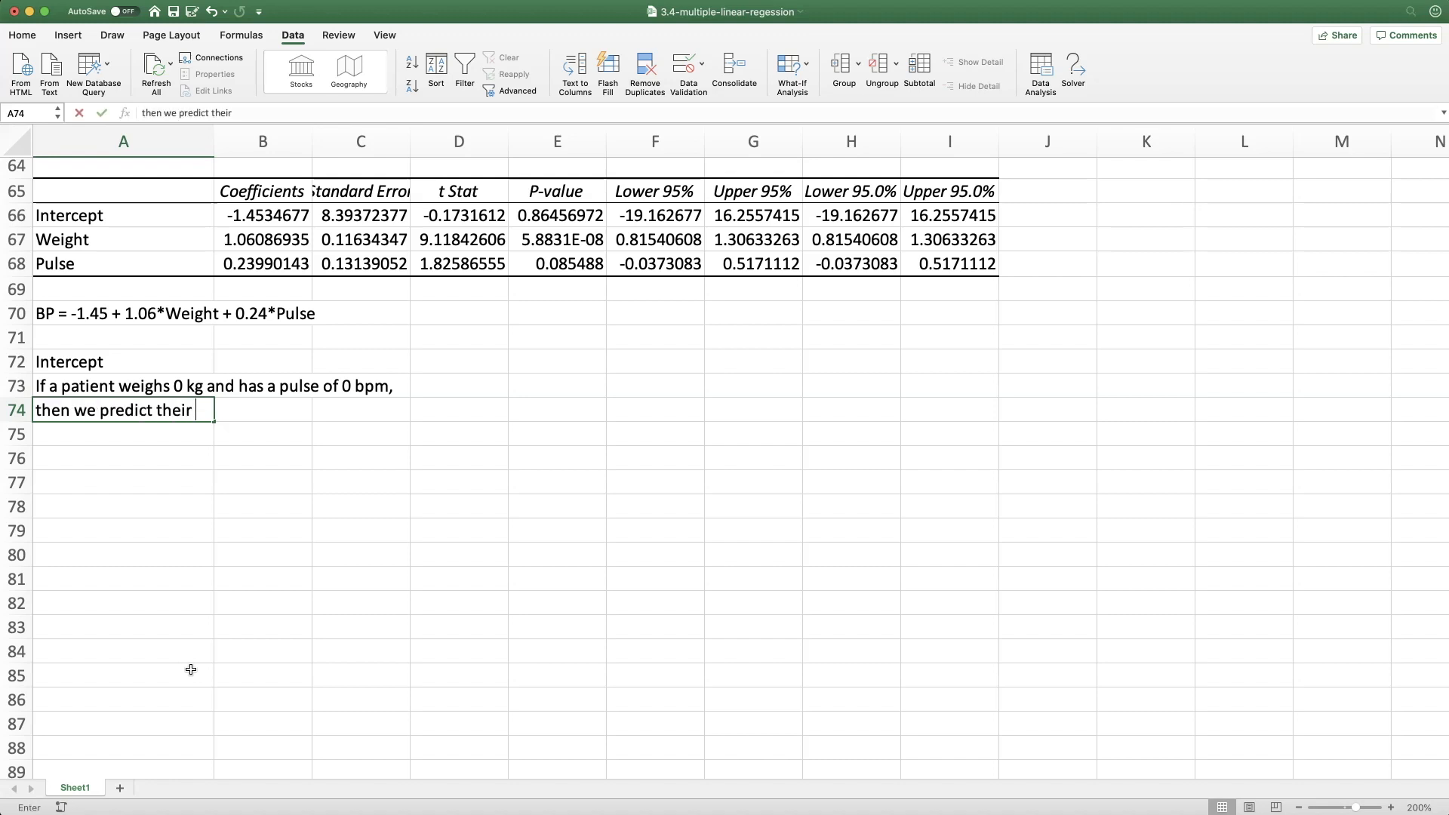
pyautogui.press('Return')
pyautogui.press('Return')
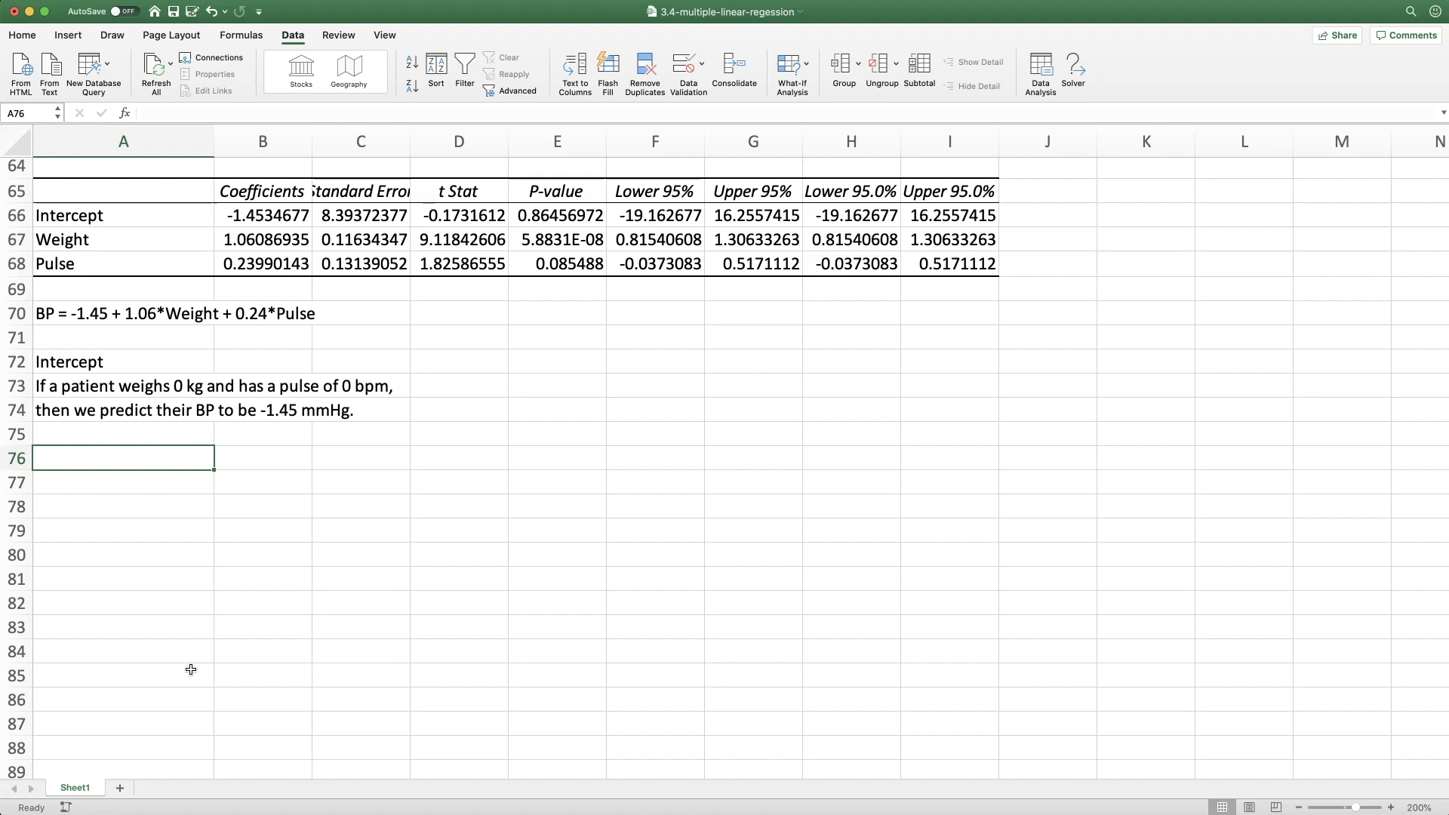
# Enter the heading "Slopes" in A76 and "If two patients have the same pulse, and one weighs 1kg more," in A77
pyautogui.write('Slopes')
pyautogui.press('Return')
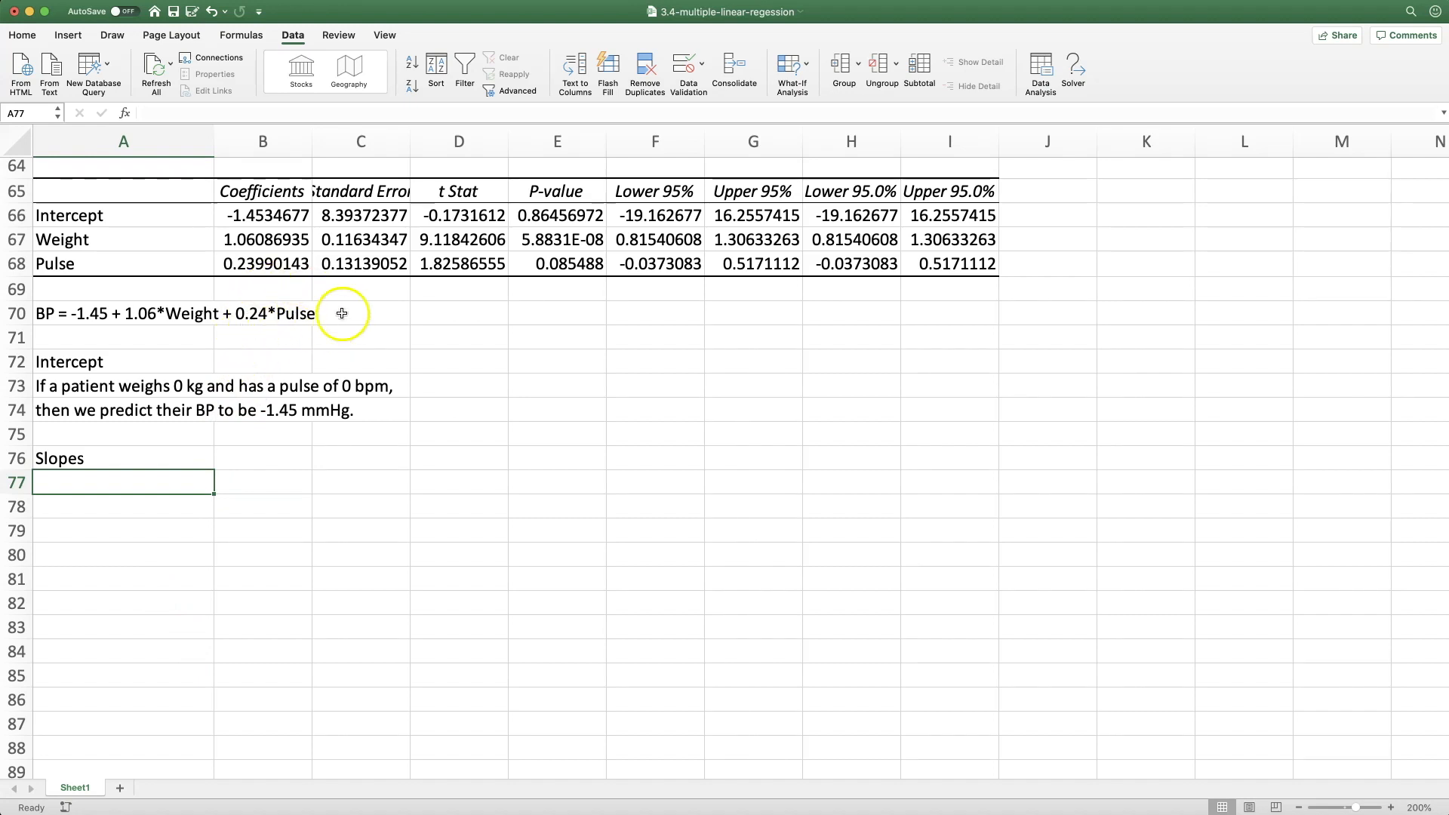
pyautogui.write('If two patients have the same pulse,')
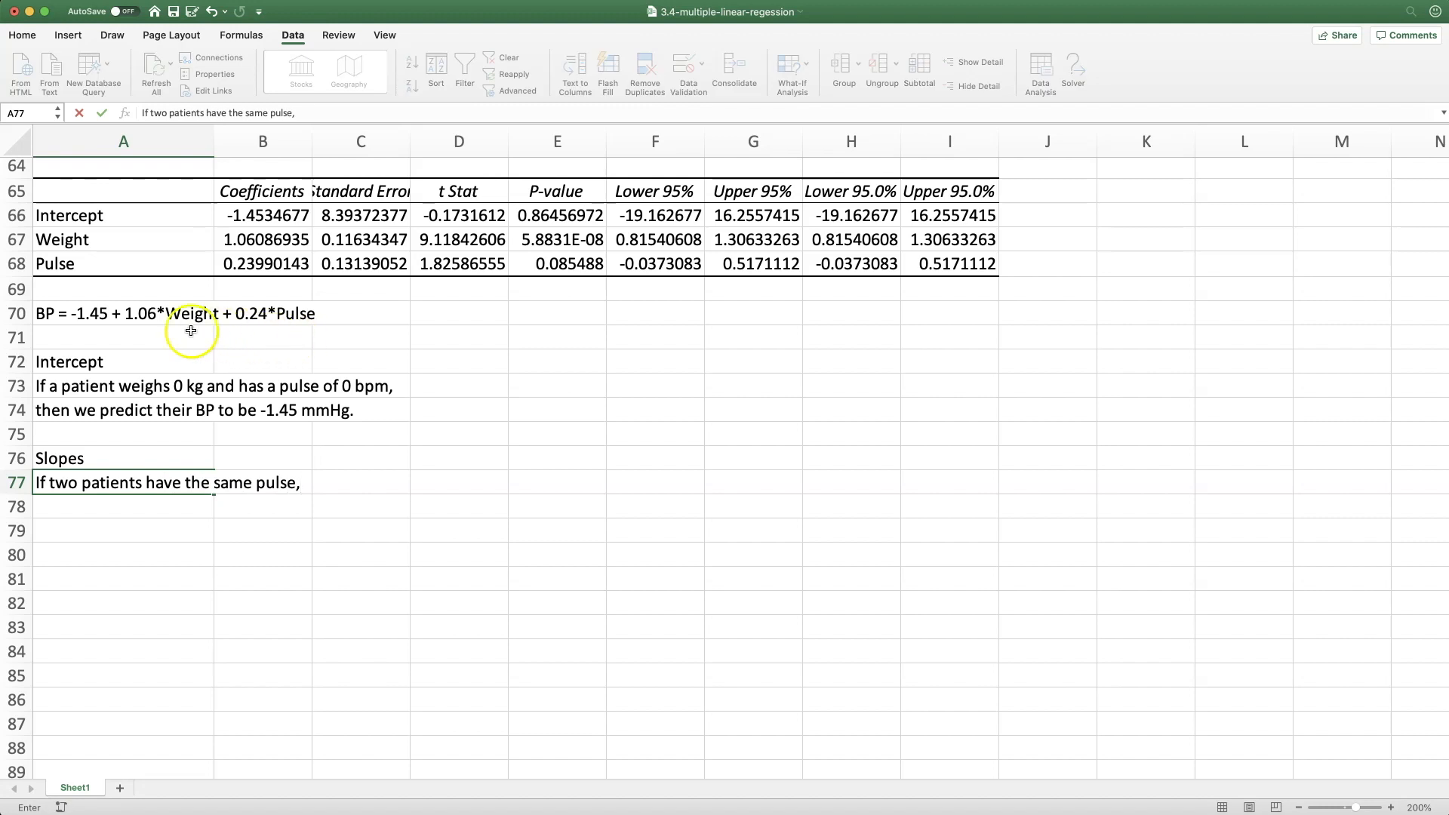
pyautogui.write(' and one weighs 1kg more,')
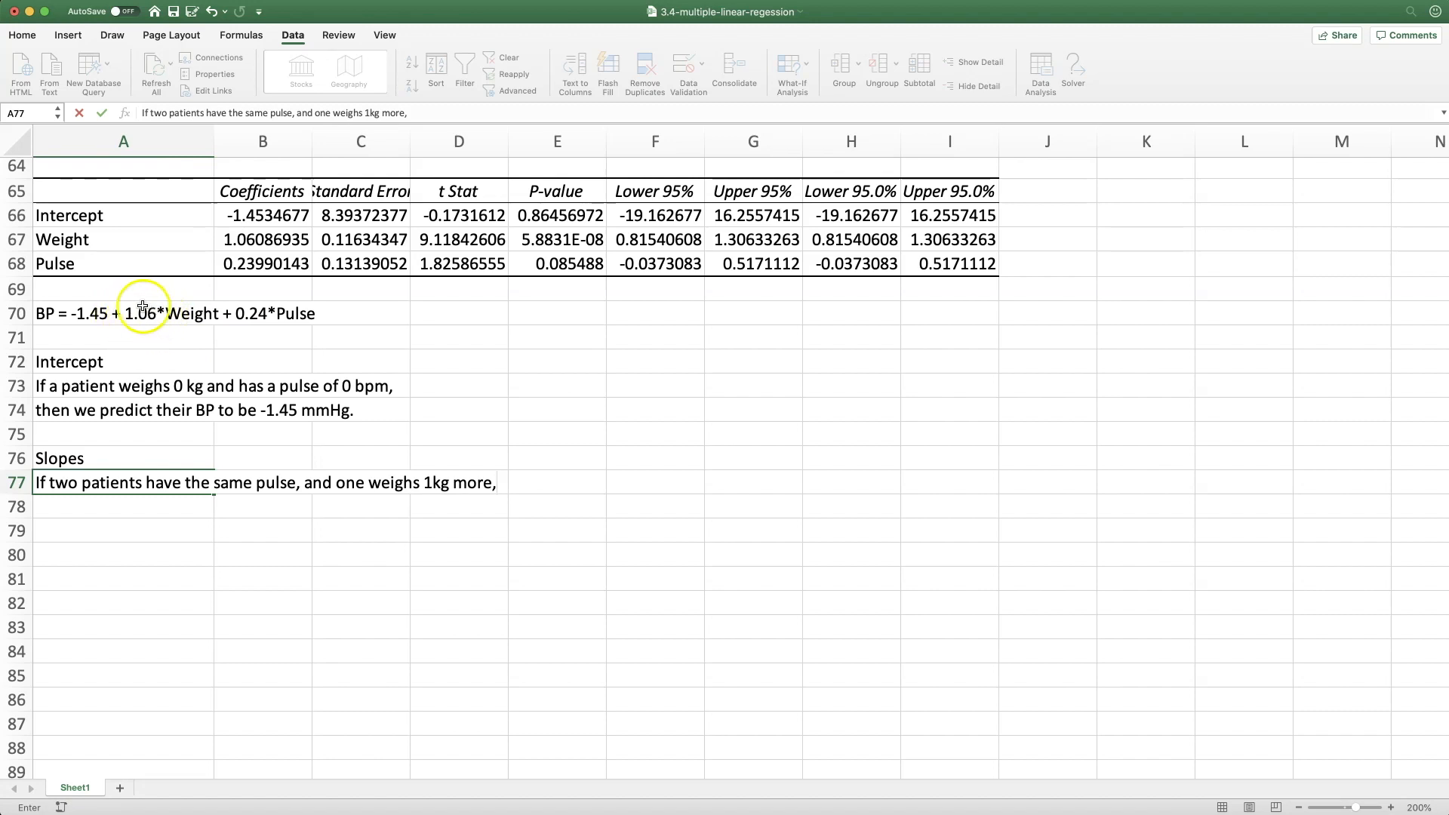
pyautogui.press('Return')
# Complete the slope interpretation in A78 with "then that patient is predicted to have BP 1 mmHg higher."
pyautogui.write('then that patient is predicted to')
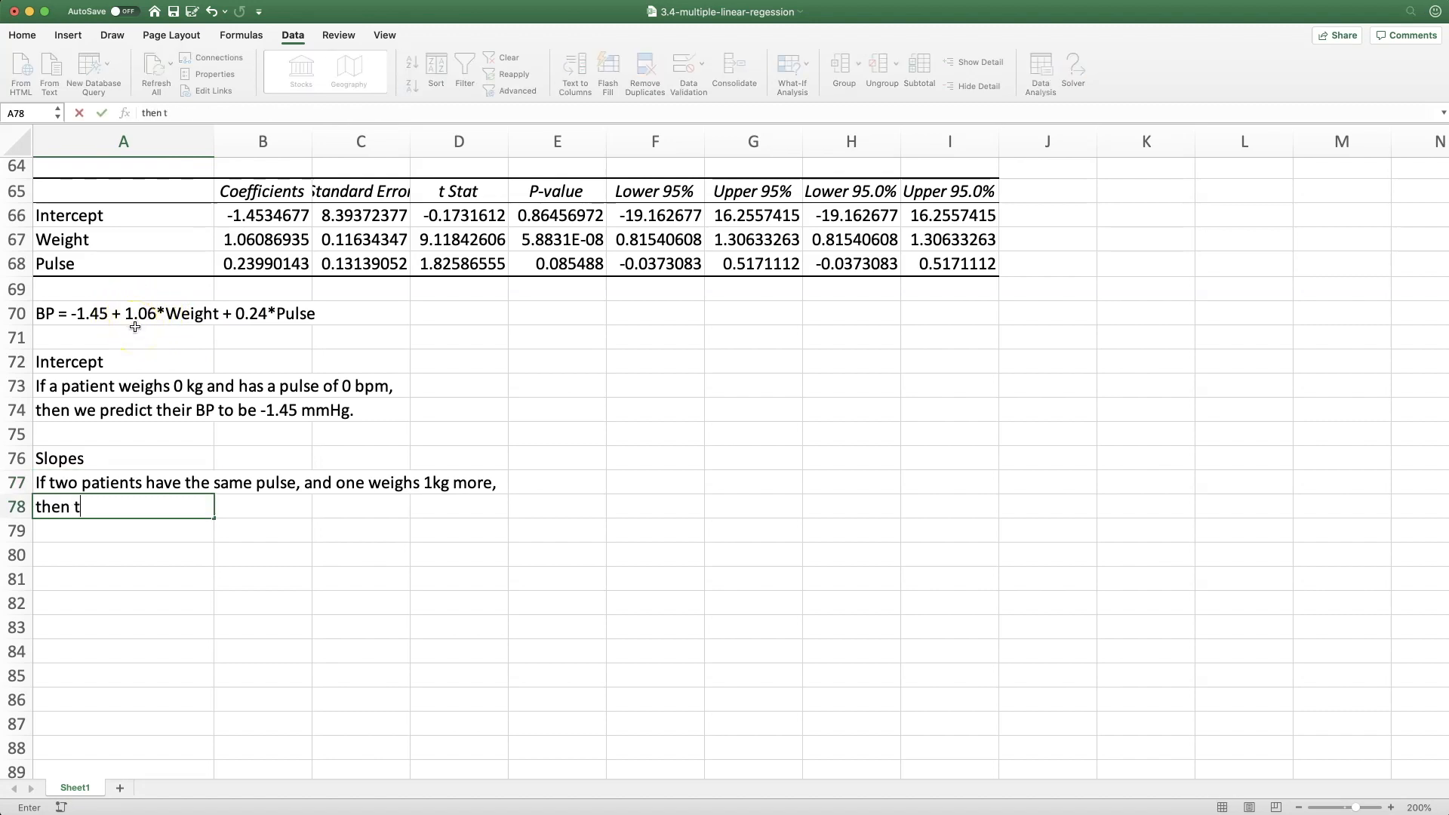
pyautogui.write('mmHg higher.')
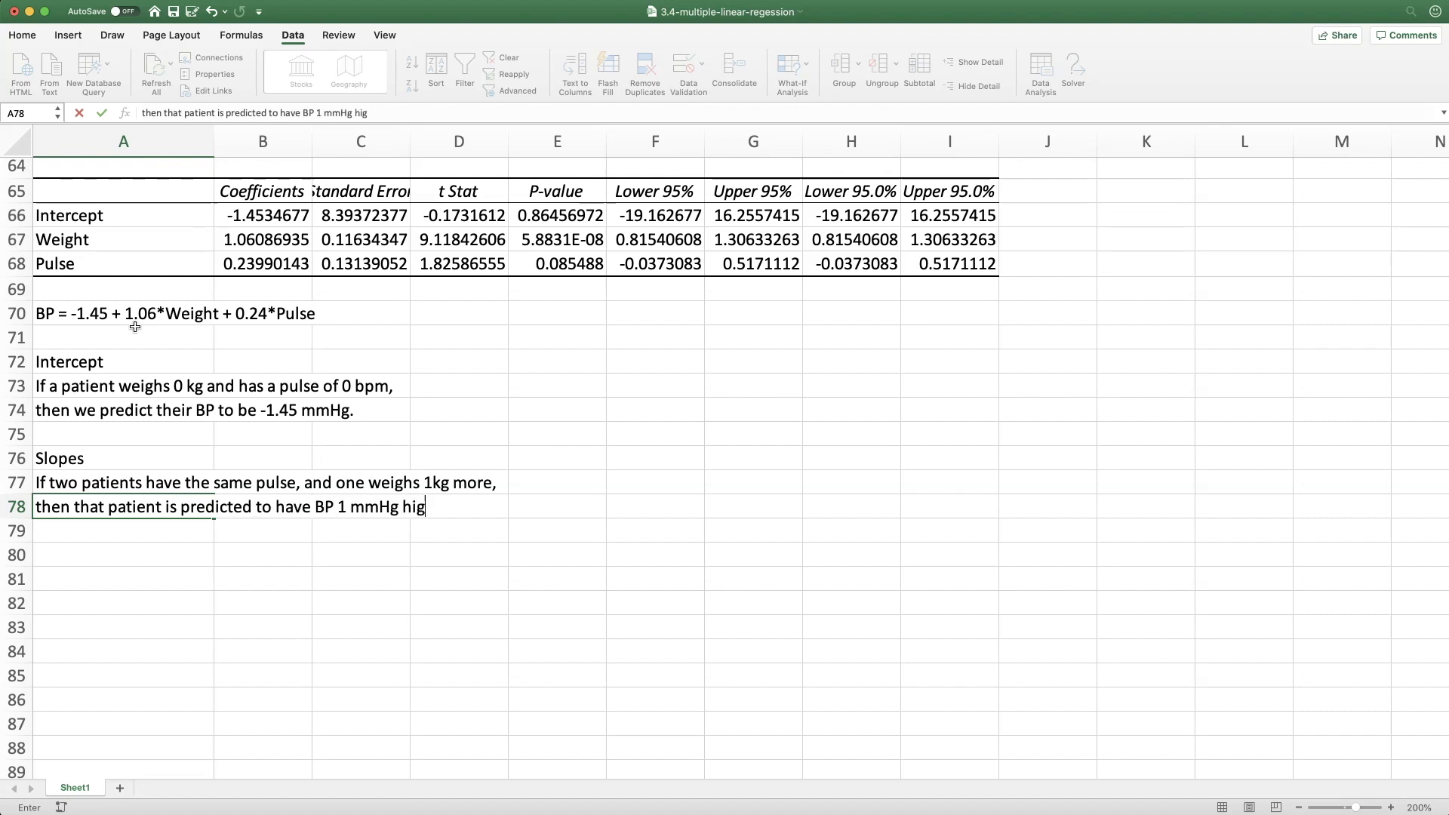
pyautogui.press('Return')
pyautogui.press('Return')
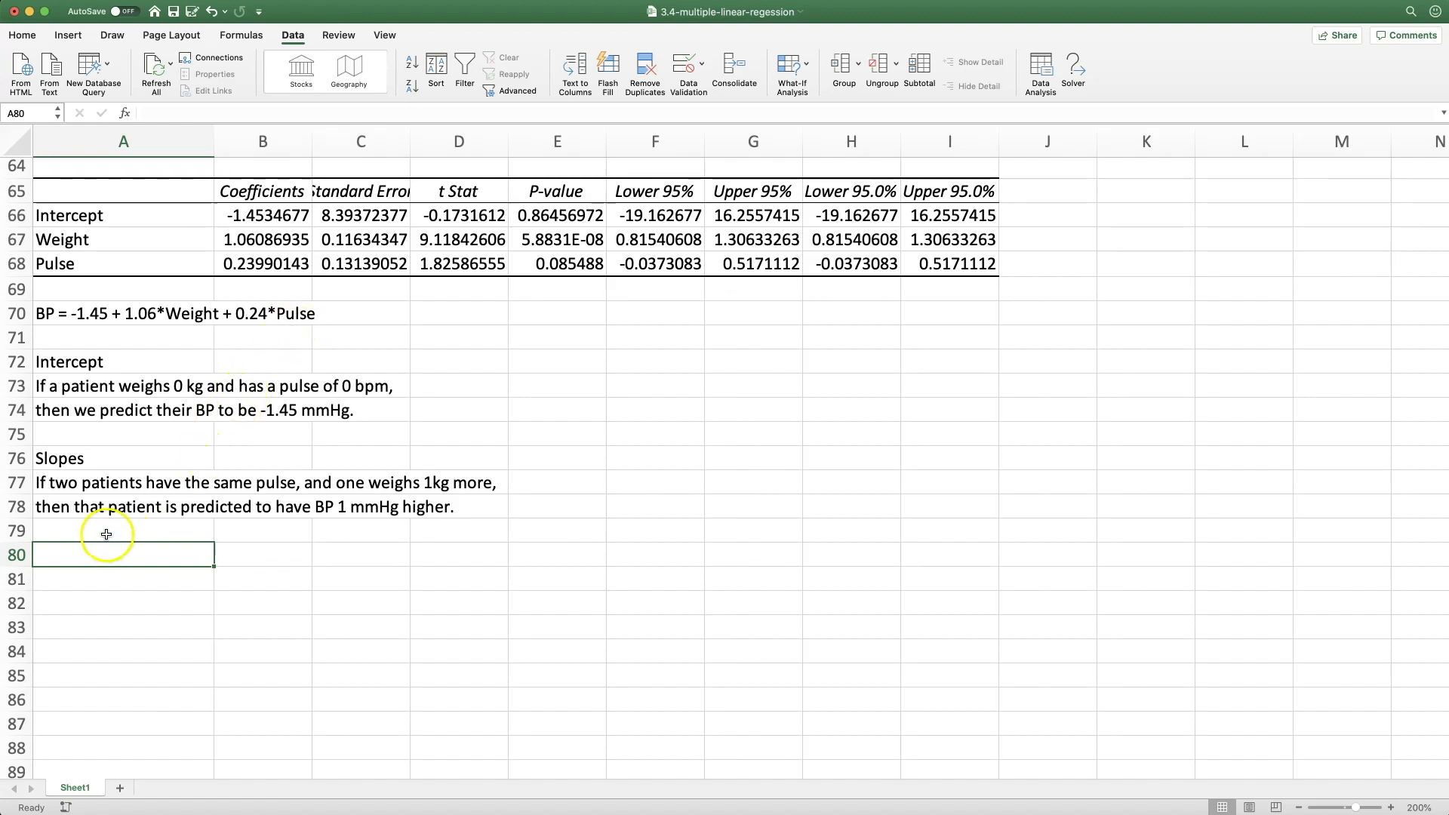
# Label A80 "R^2" and enter 91.90% in B80, based on the regression output's R Square
pyautogui.write('R^2')
pyautogui.press('Tab')
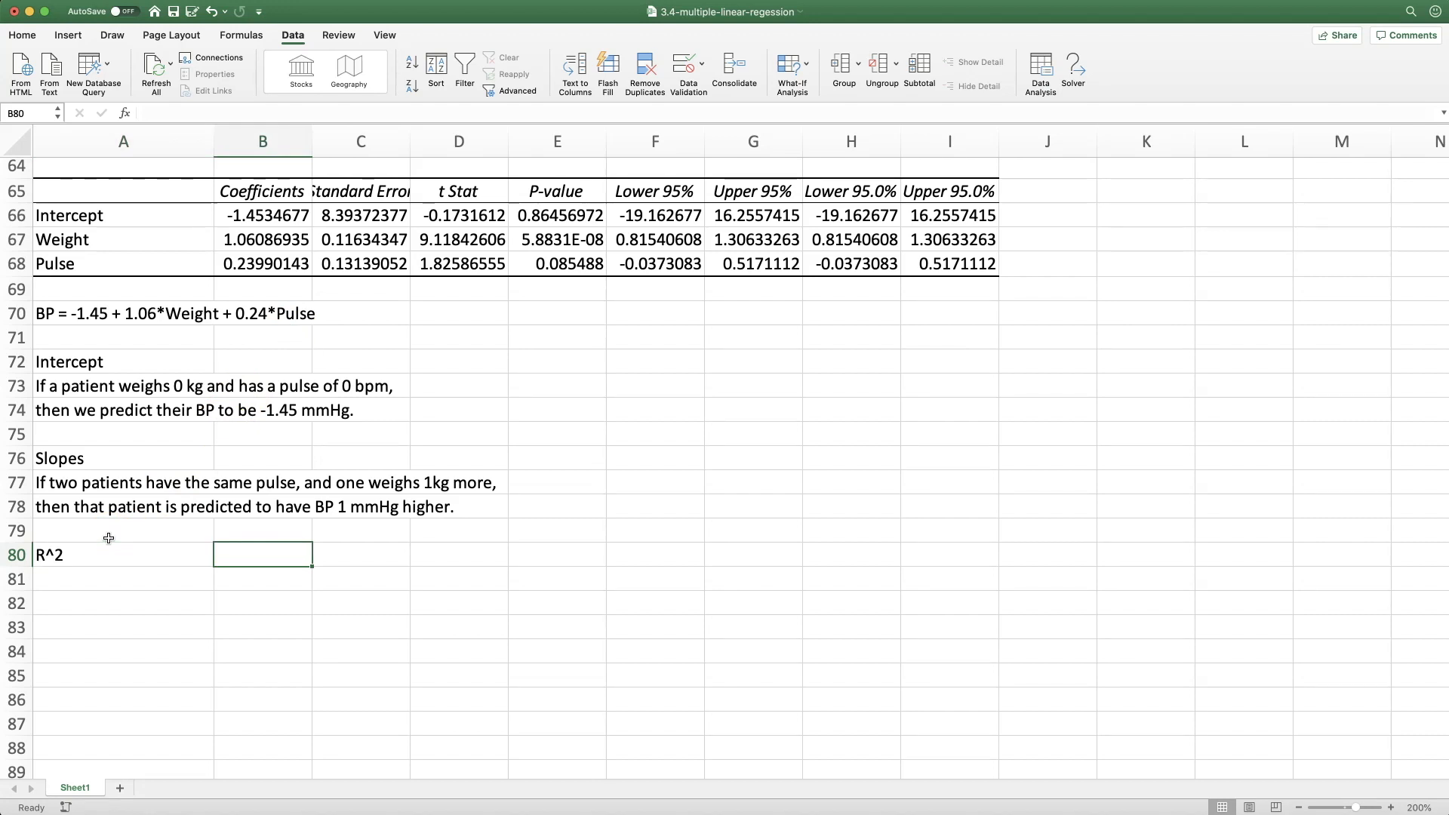
pyautogui.scroll(3, 108, 537)
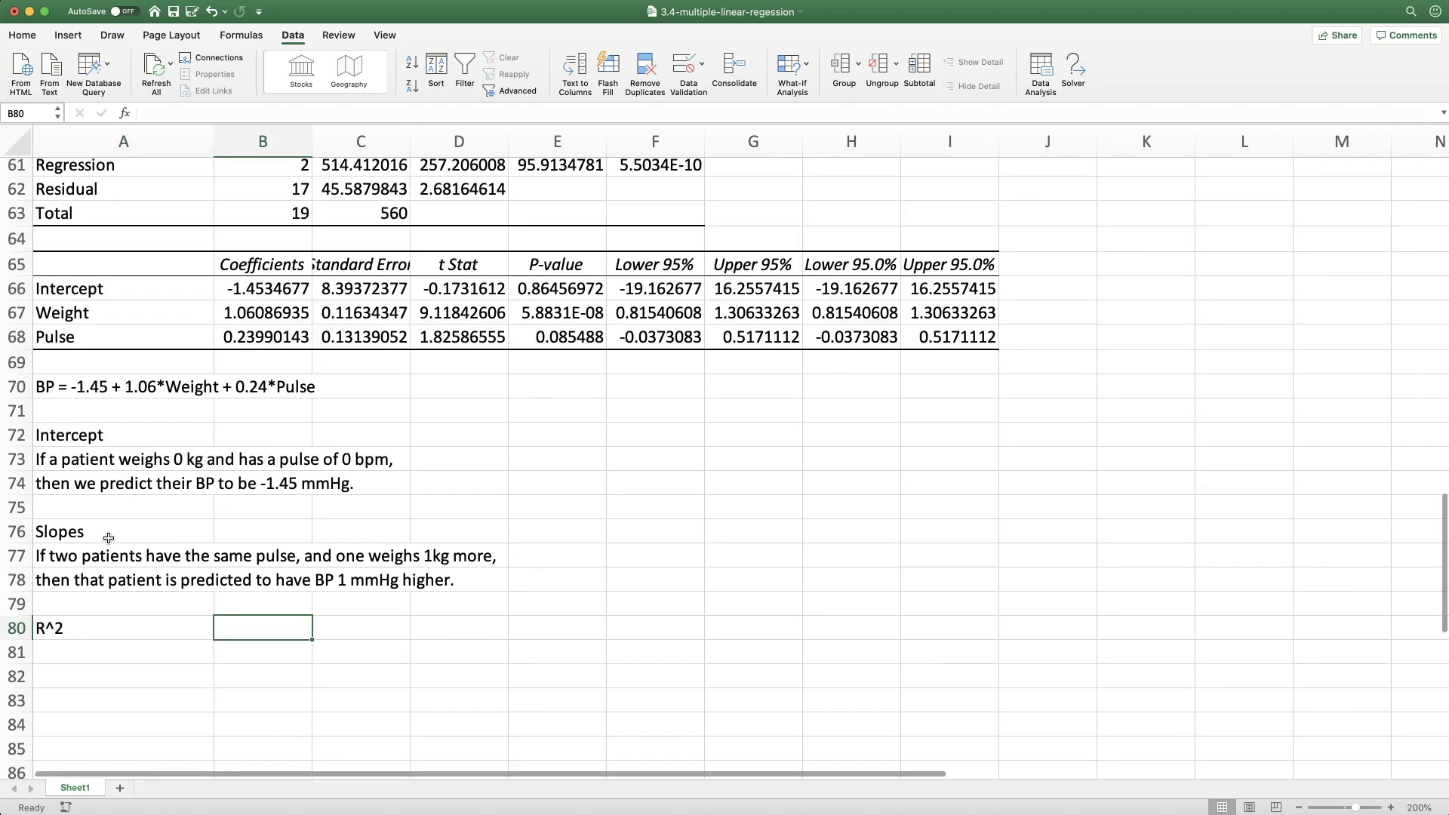
pyautogui.scroll(9, 108, 537)
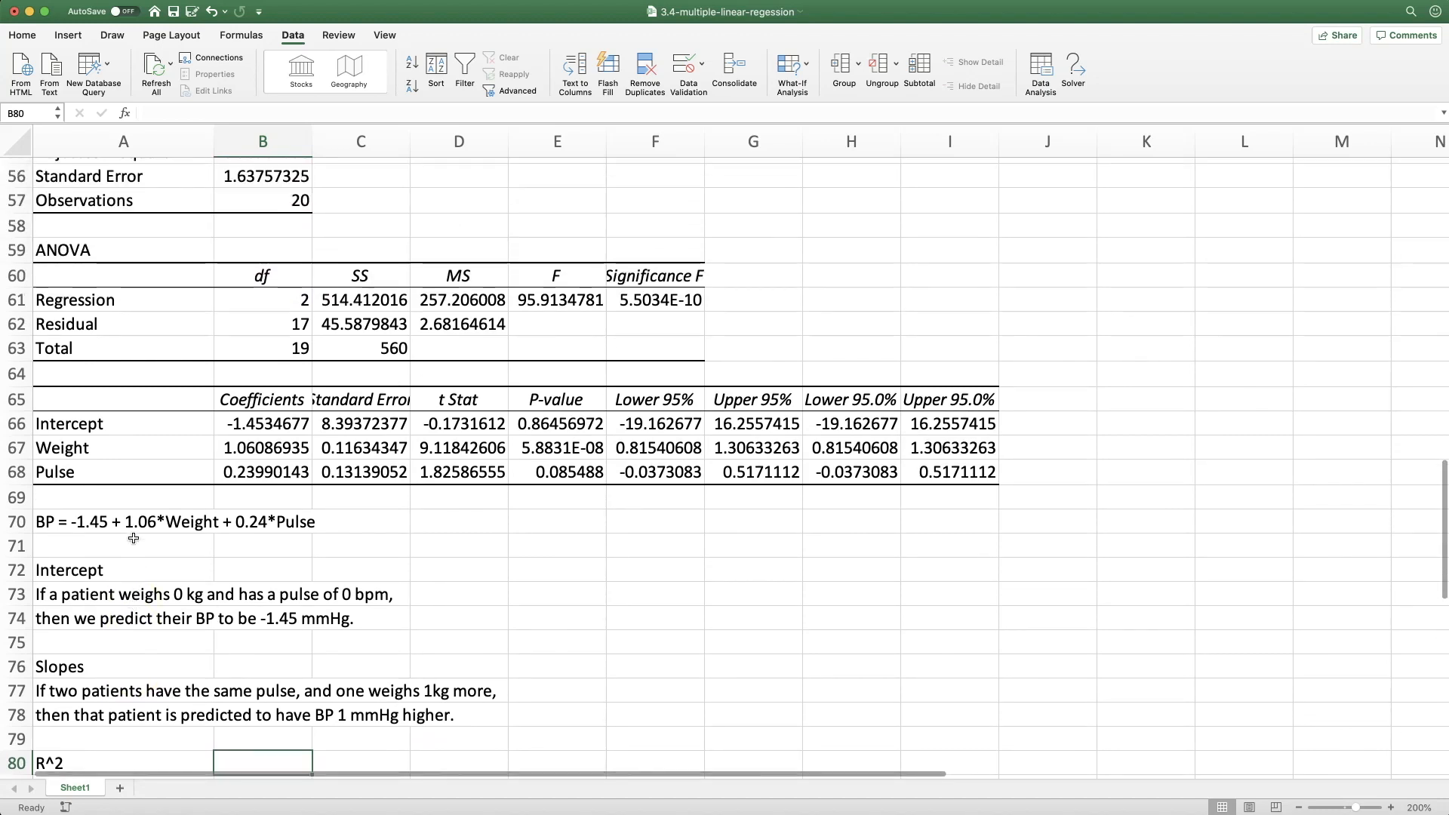
pyautogui.click(262, 230)
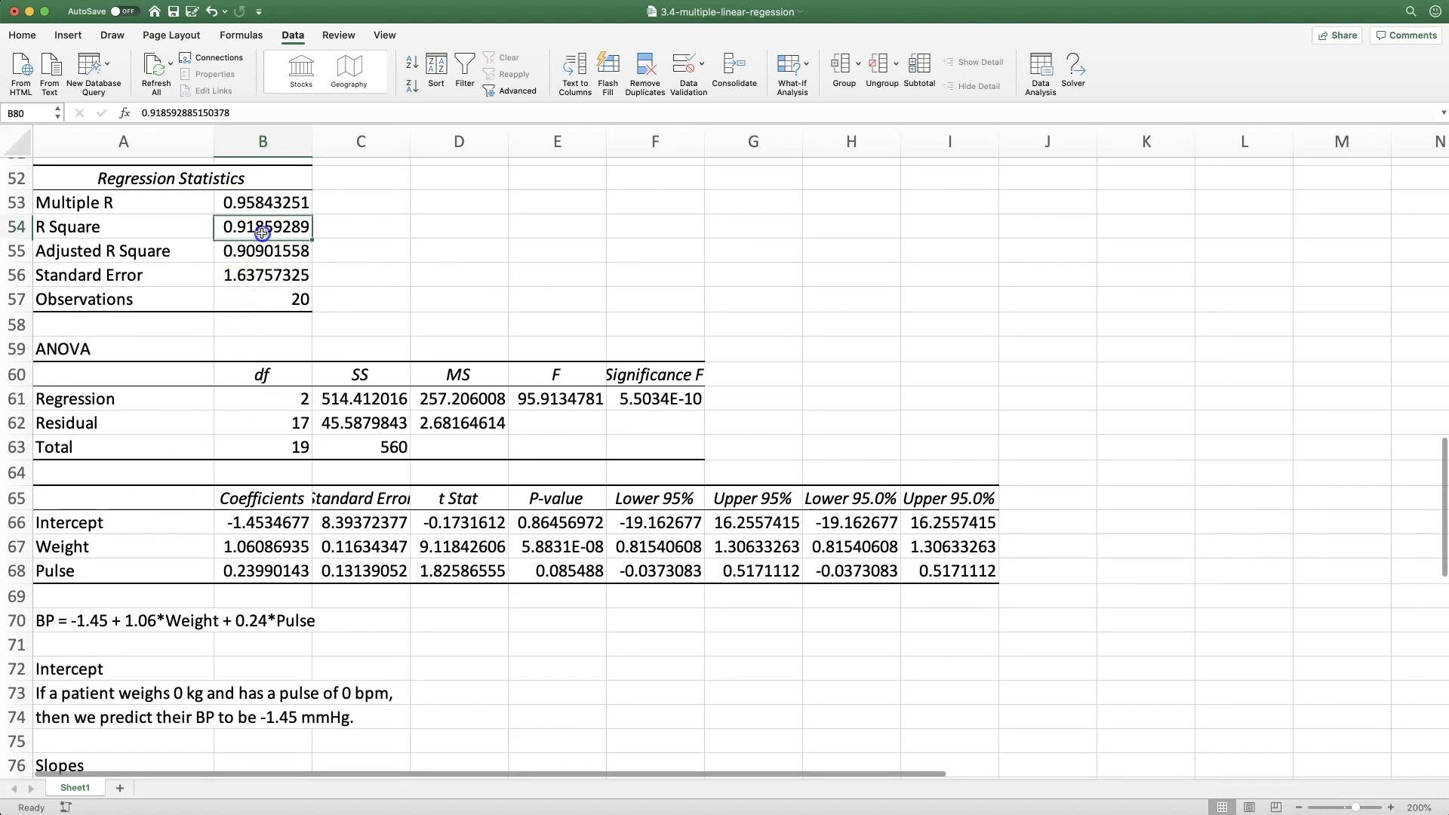
pyautogui.click(232, 234)
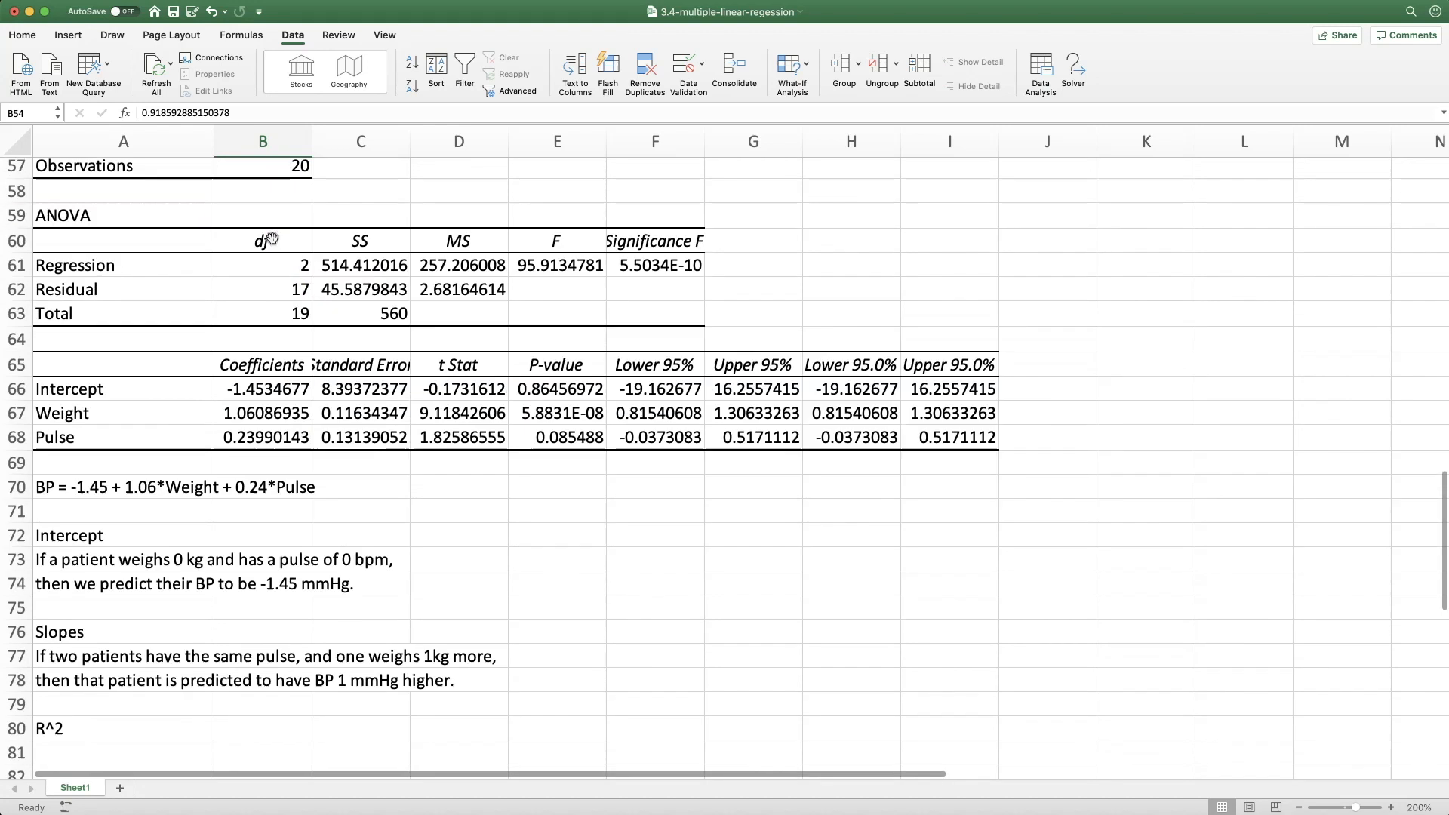
pyautogui.press('Return')
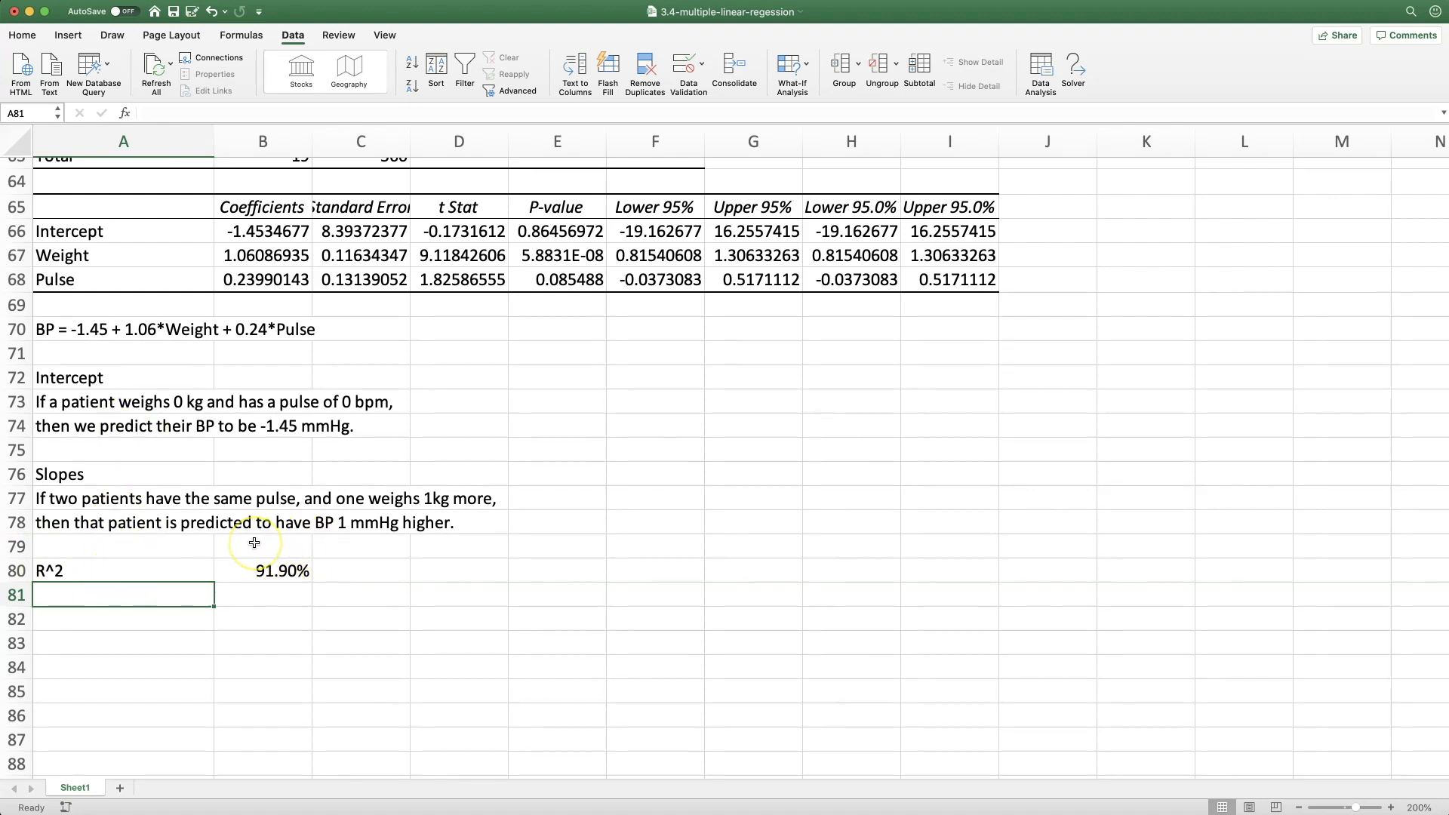
# Across A81:A83, enter "91.9% of the variation observed in BP is explained by the MLR model on weight and pulse."
pyautogui.write('91.9% of the variation observed in BP')
pyautogui.press('Return')
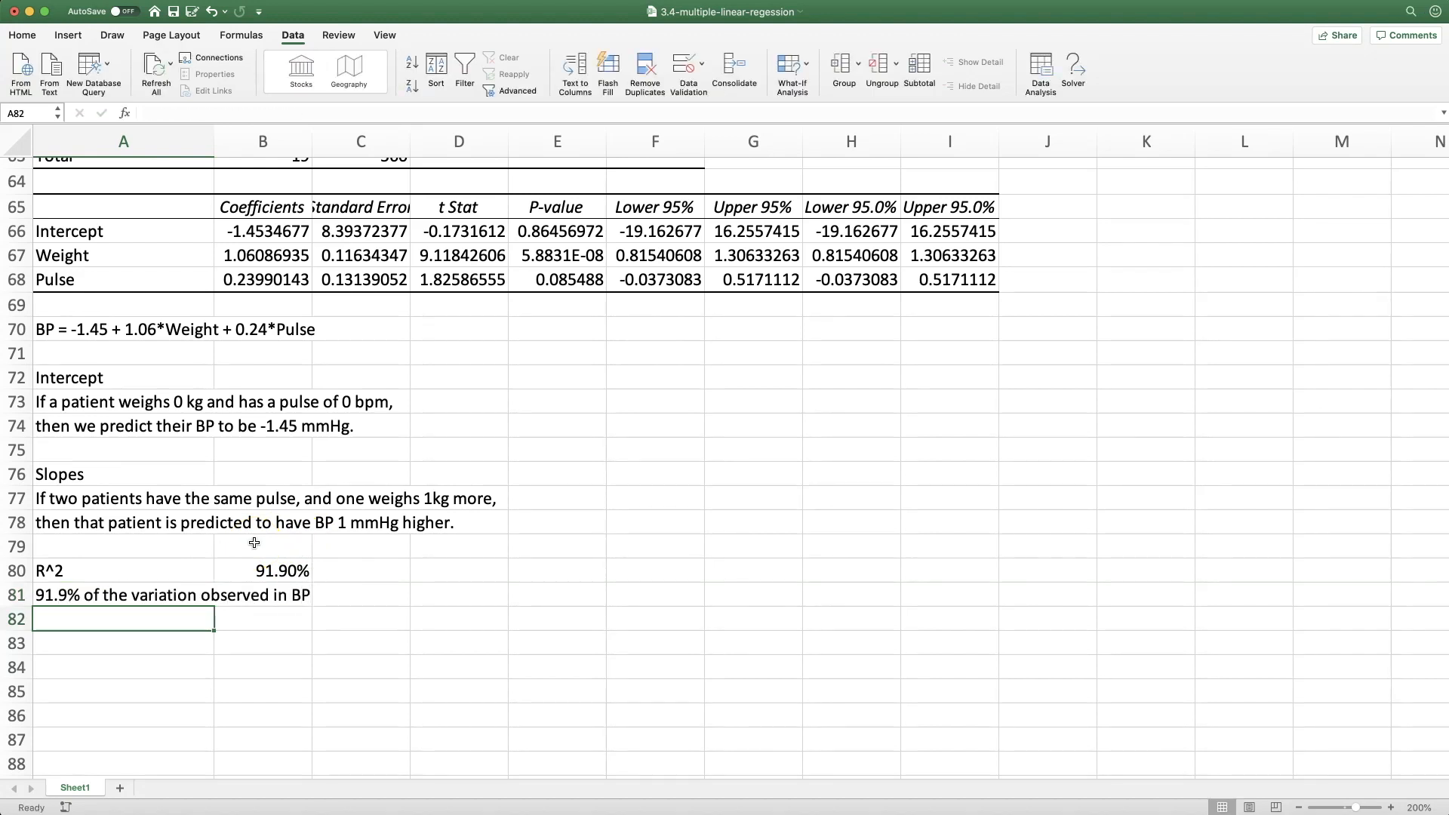
pyautogui.write('is explained by the MLR model on')
pyautogui.press('Return')
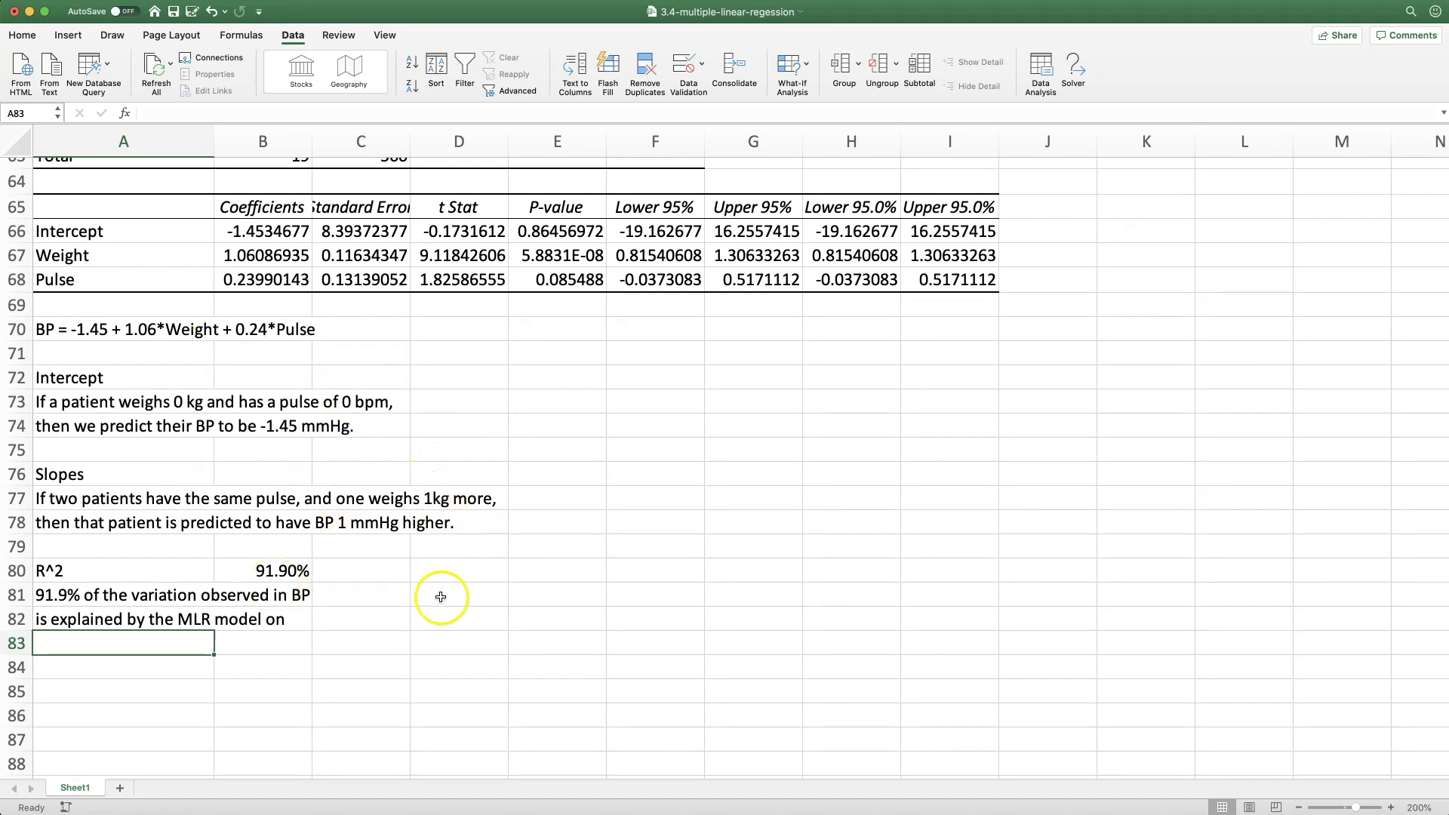
pyautogui.write('weight and pulse.')
pyautogui.press('Return')
pyautogui.press('Return')
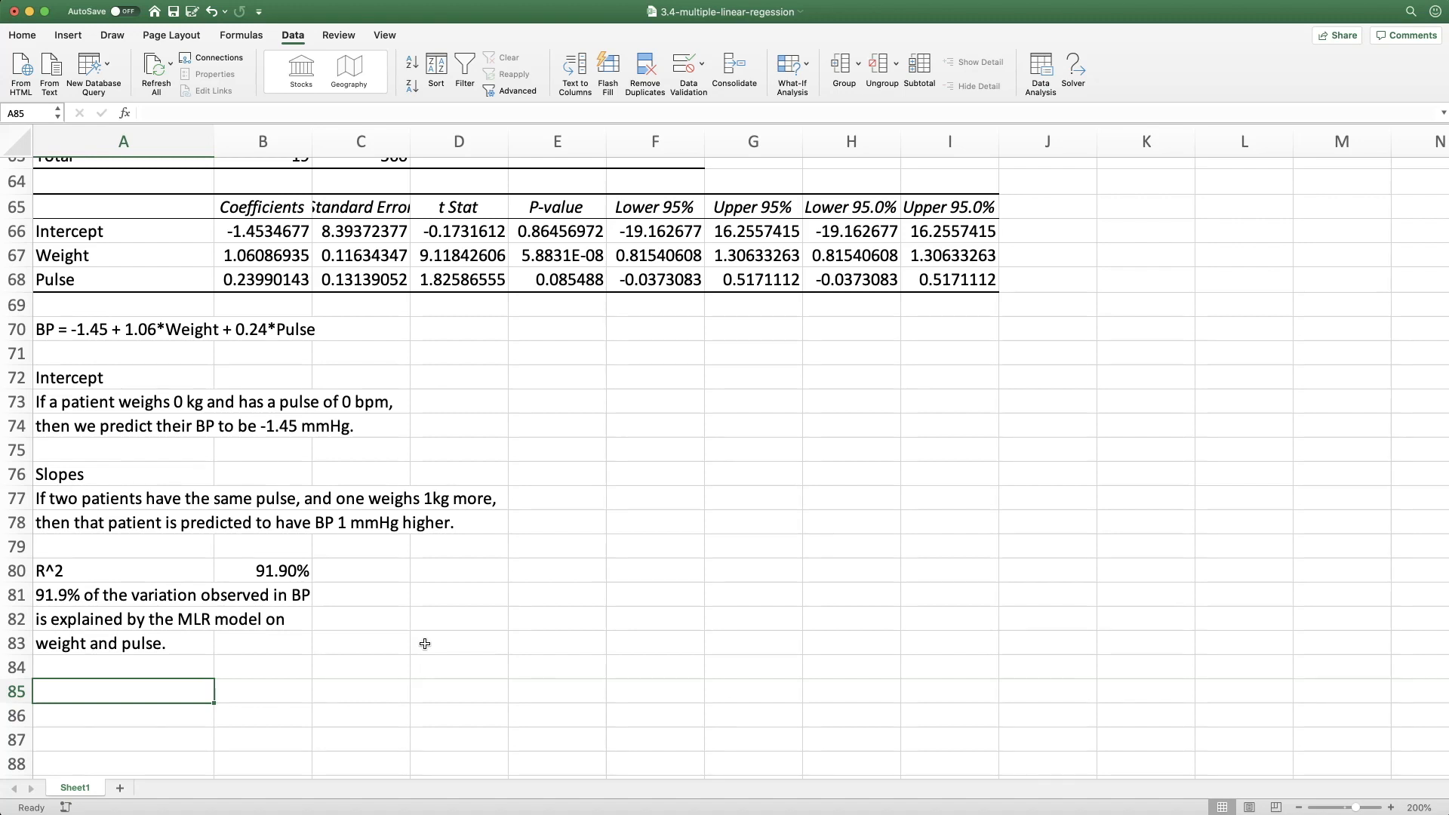
# Label A85 "Patient 1" and add Weight and Pulse headings in B85:C85 with the values 85.4 and 63 beneath them
pyautogui.write('Patient 1')
pyautogui.press('Tab')
pyautogui.write('Weight')
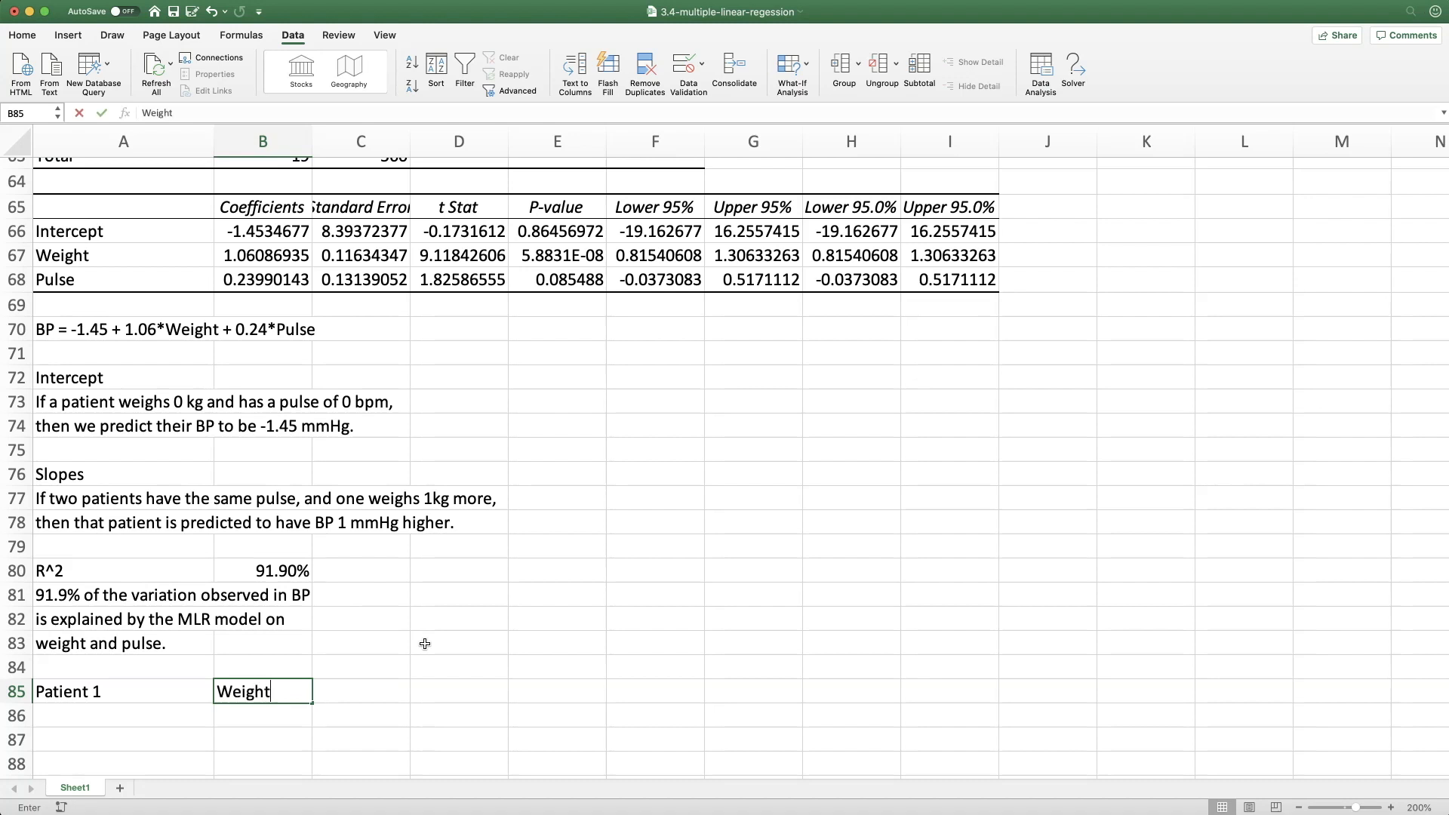
pyautogui.press('Down')
pyautogui.write('85.4')
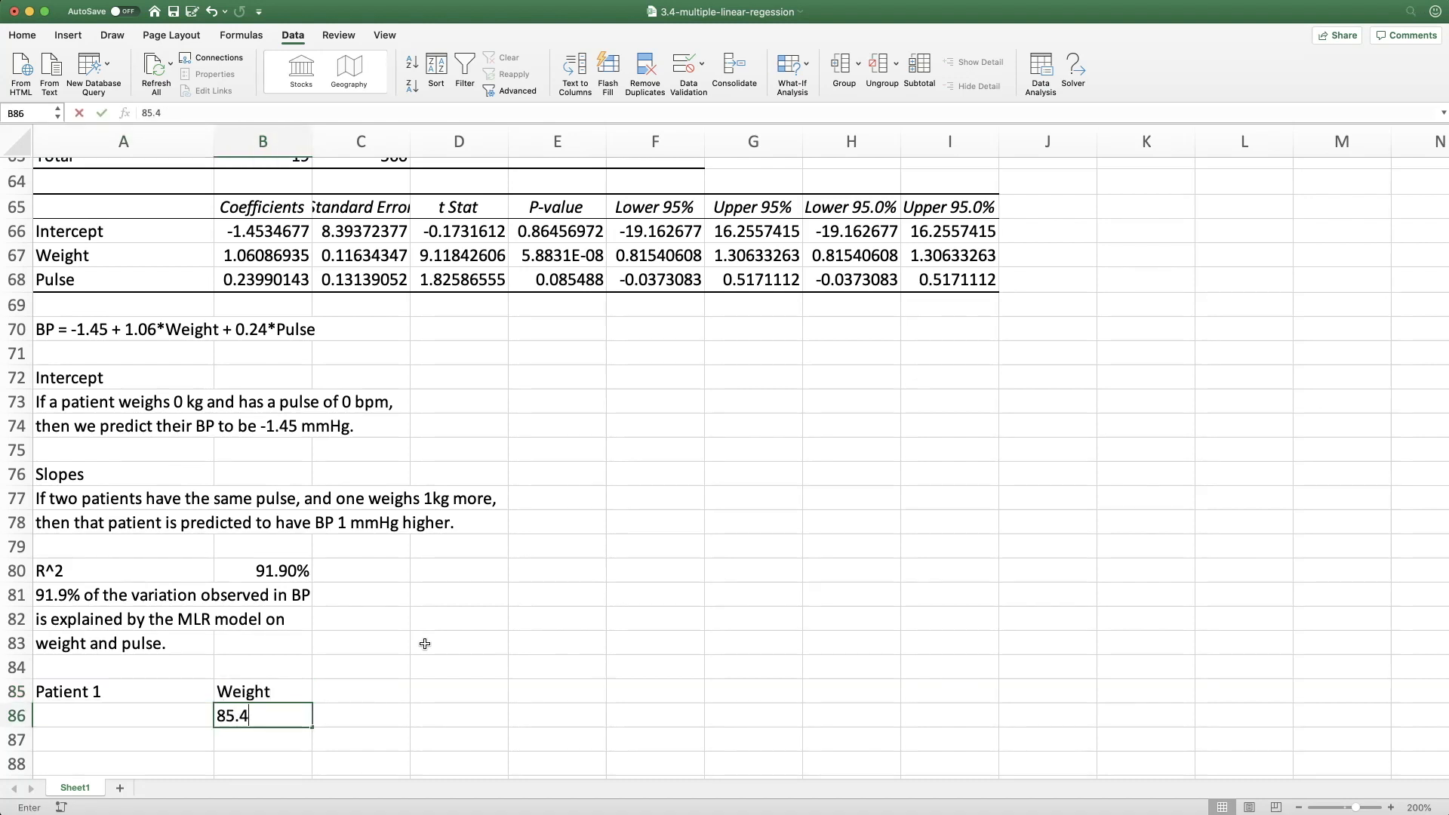
pyautogui.press('Up')
pyautogui.press('Right')
pyautogui.write('Pulse')
pyautogui.press('Down')
pyautogui.write('63')
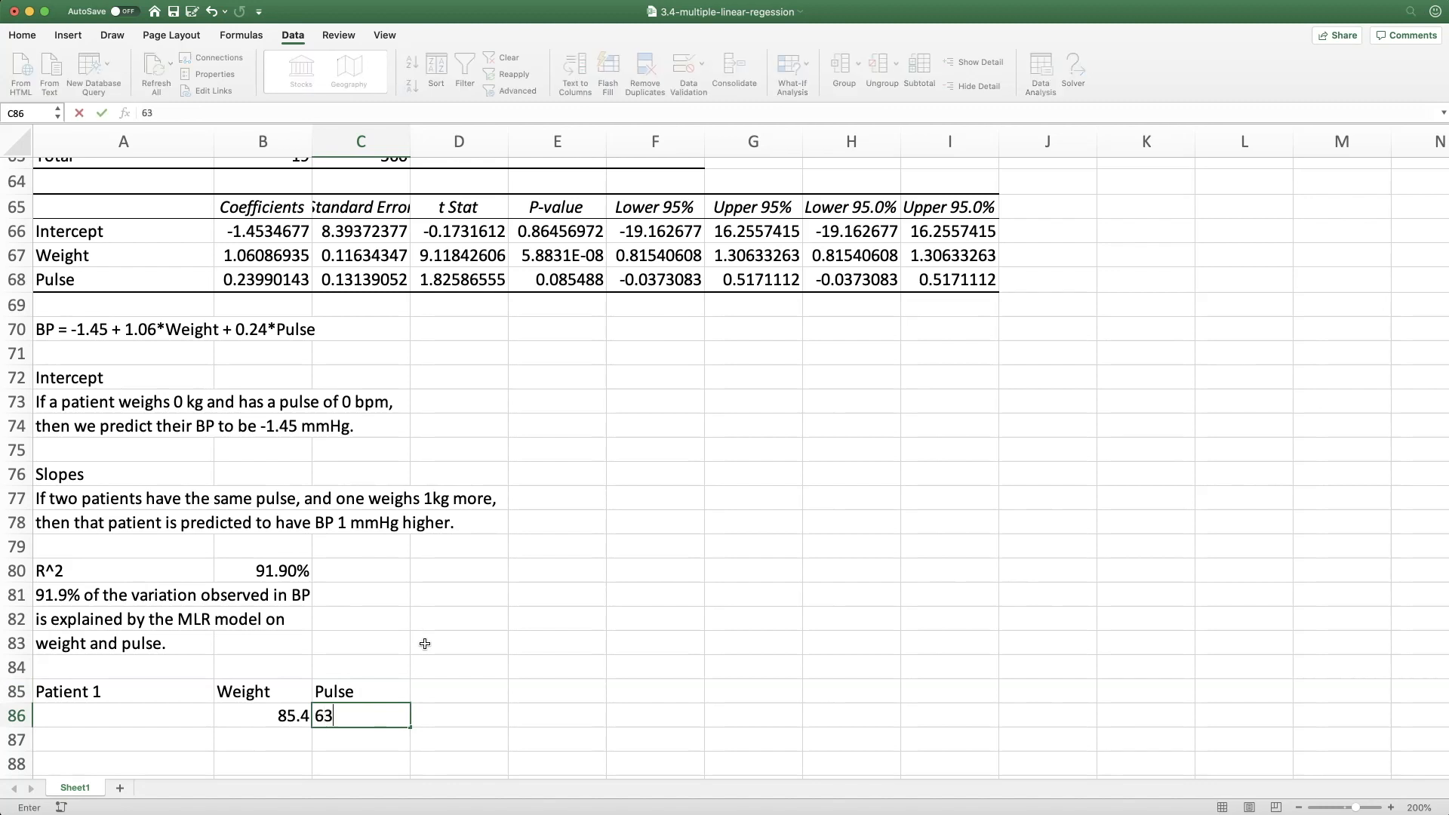
# Add a BP heading in D85 with 105 beneath it, and a Prediction heading in E85
pyautogui.press('Up')
pyautogui.press('Right')
pyautogui.write('BP')
pyautogui.press('Return')
pyautogui.write('105')
pyautogui.press('Up')
pyautogui.press('Right')
pyautogui.write('Prediction')
pyautogui.press('Return')
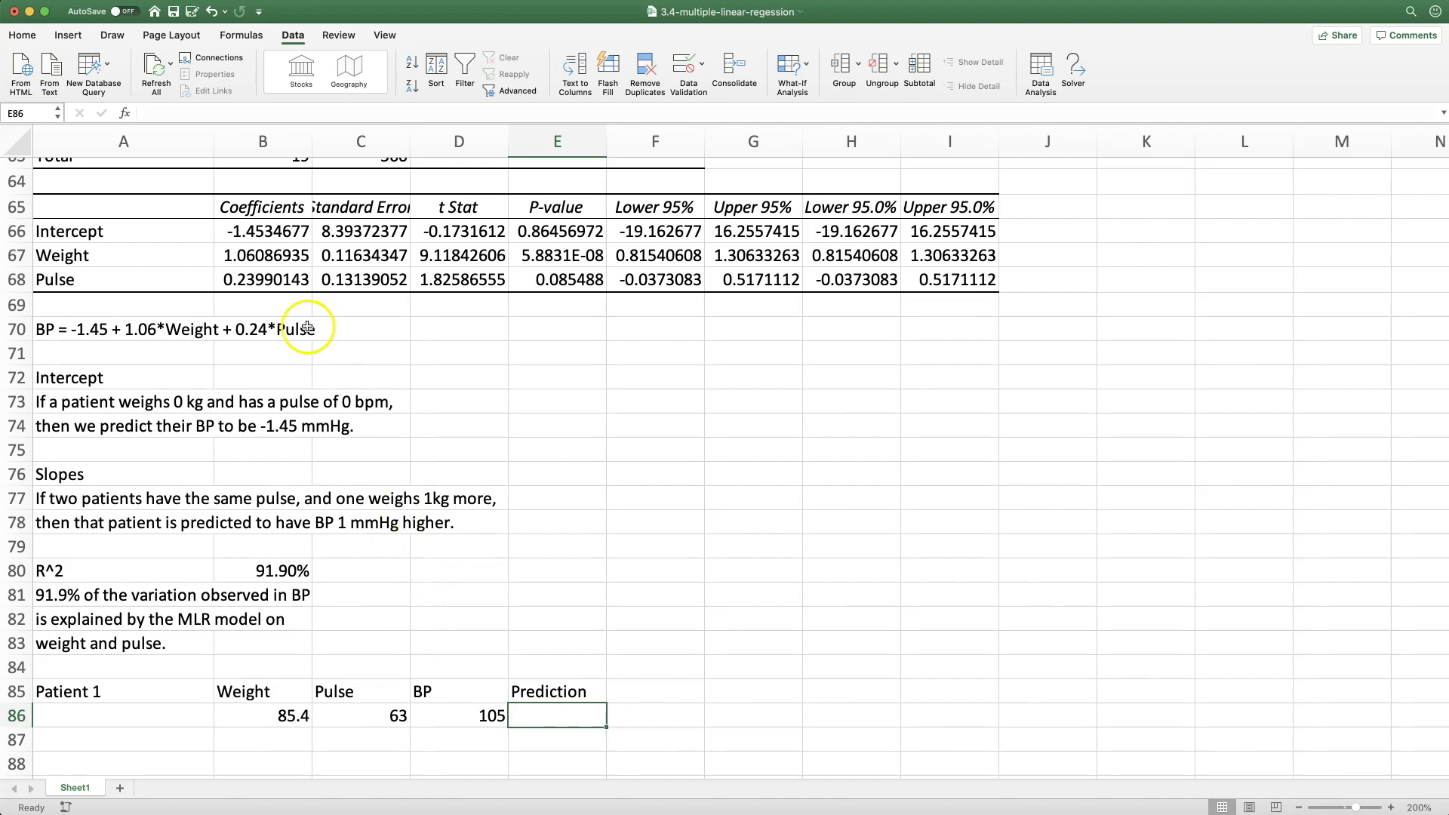
# Calculate Patient 1's predicted BP in E86 from the regression coefficients with the formula =B66+B67*B86+B68*C86
pyautogui.write('=')
pyautogui.scroll(1, 260, 249)
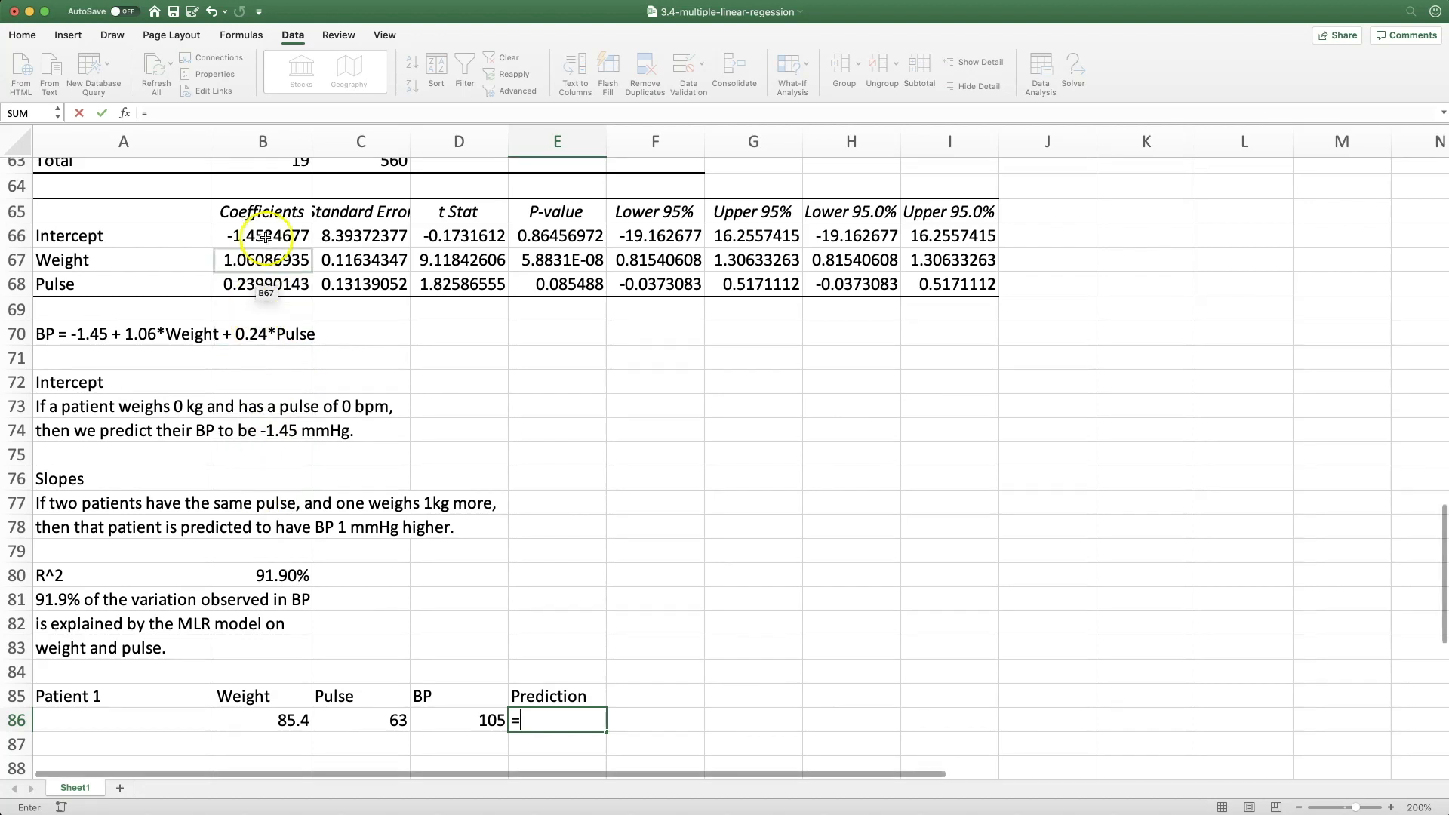
pyautogui.click(264, 237)
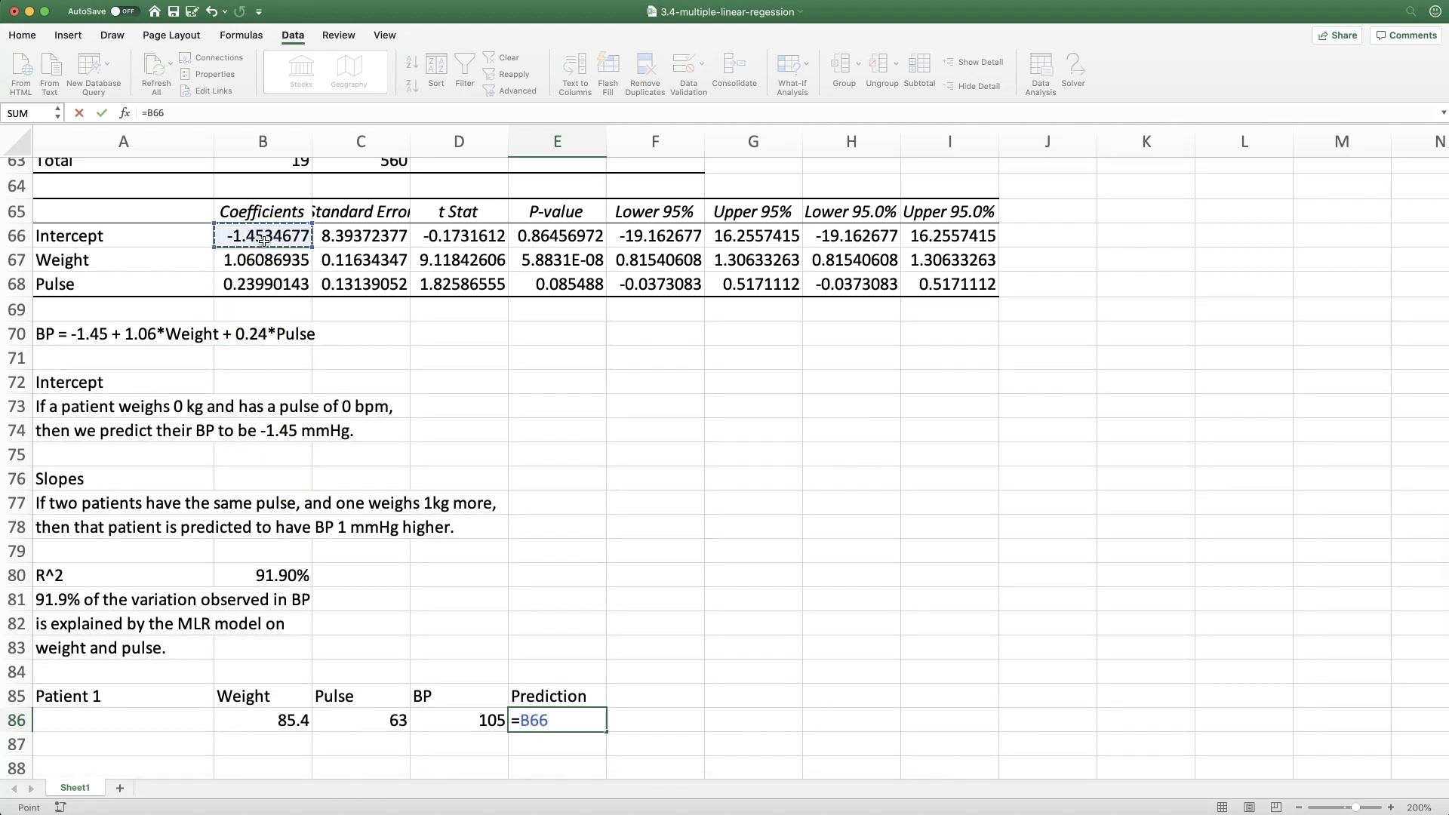
pyautogui.write('+')
pyautogui.click(257, 264)
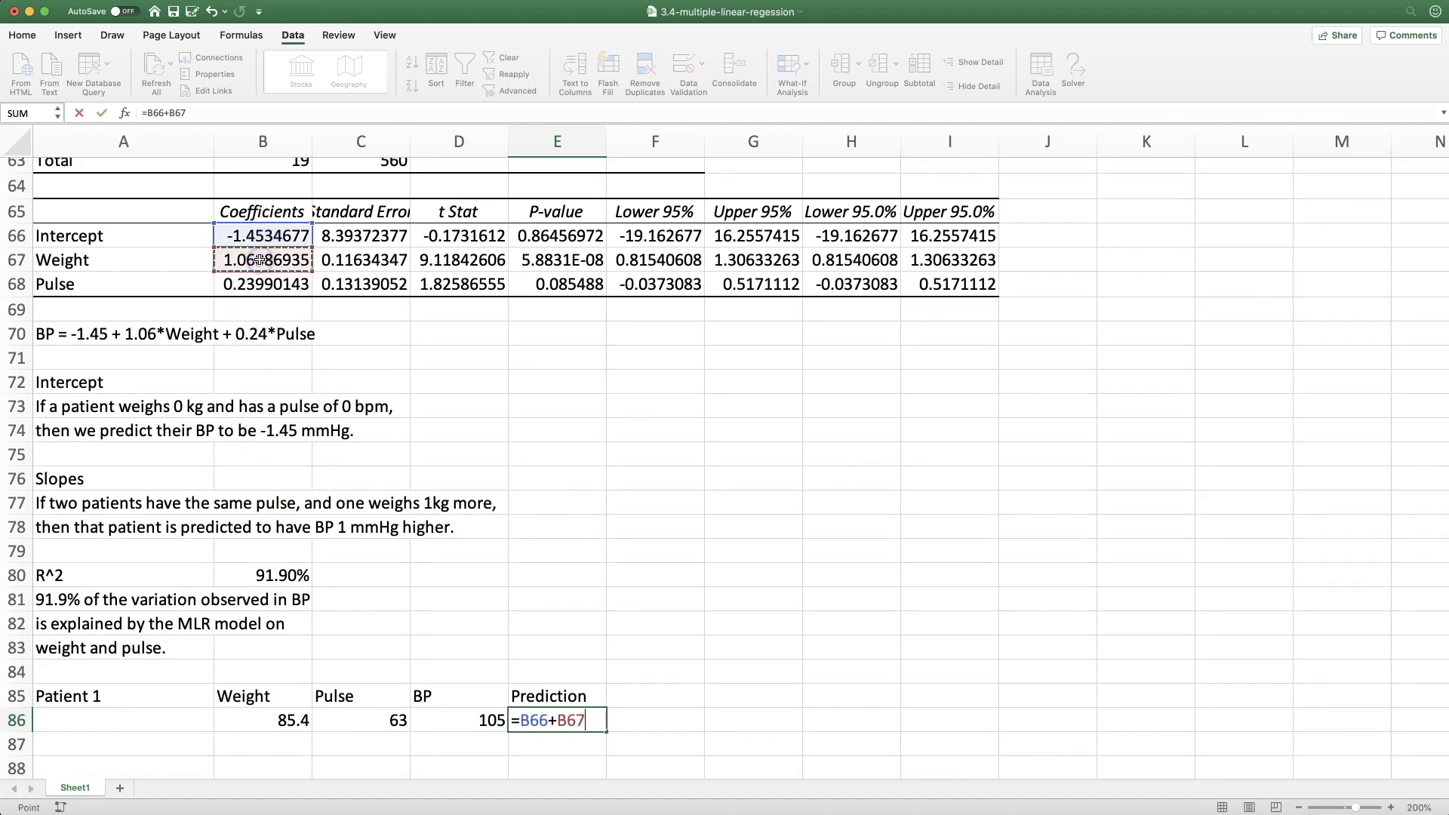
pyautogui.write('*')
pyautogui.click(291, 720)
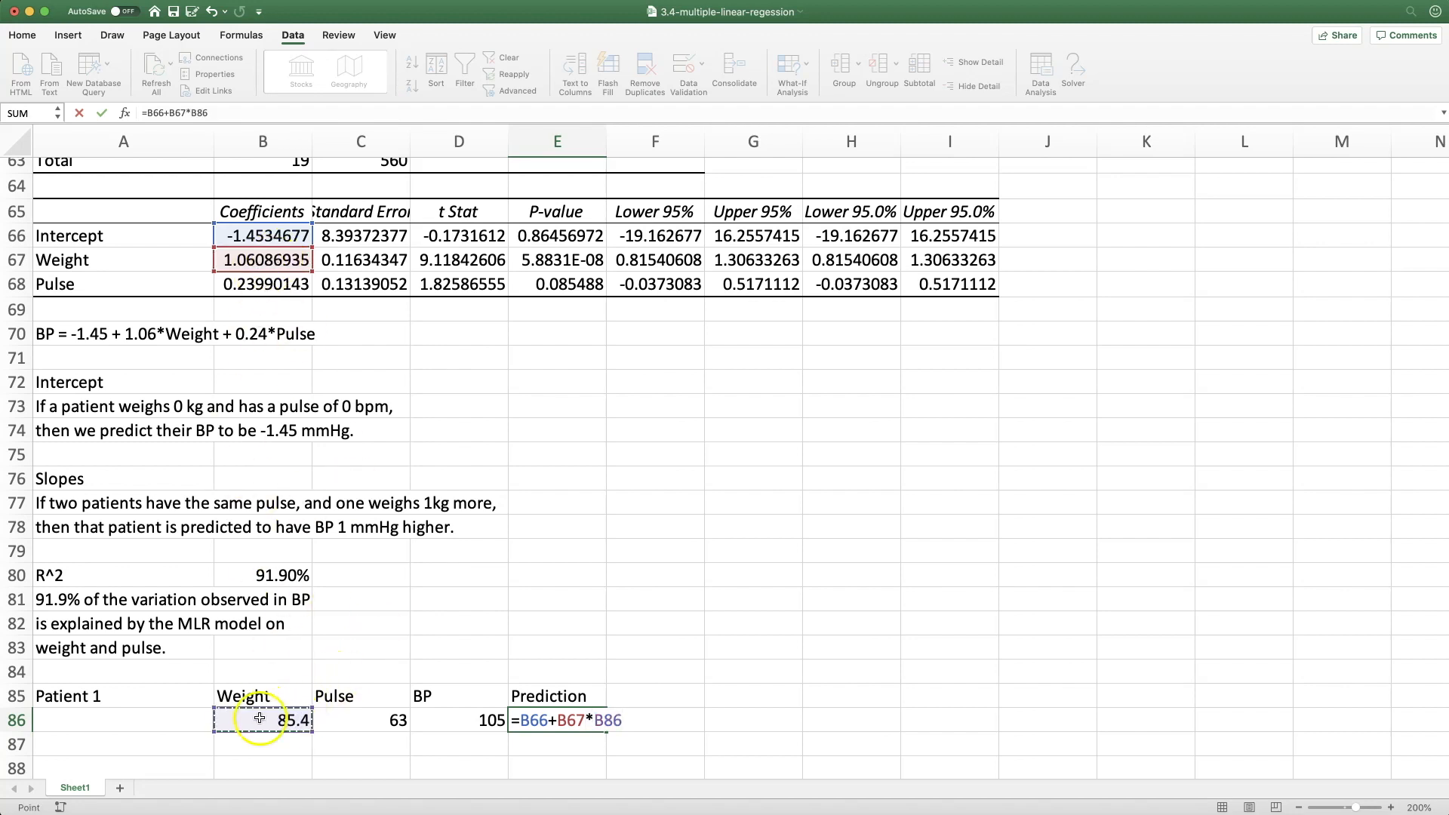
pyautogui.write('+')
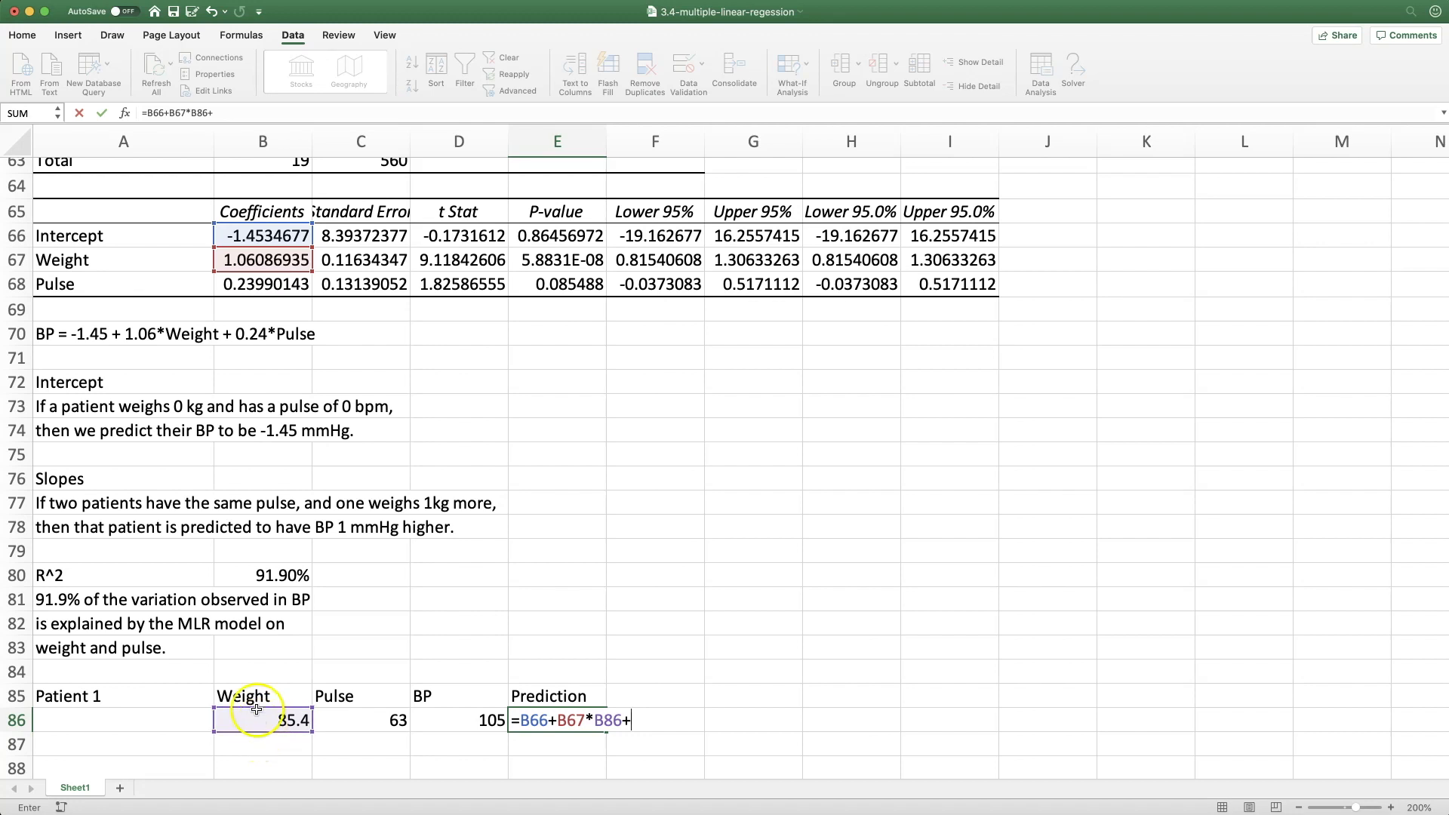
pyautogui.click(257, 289)
pyautogui.write('*')
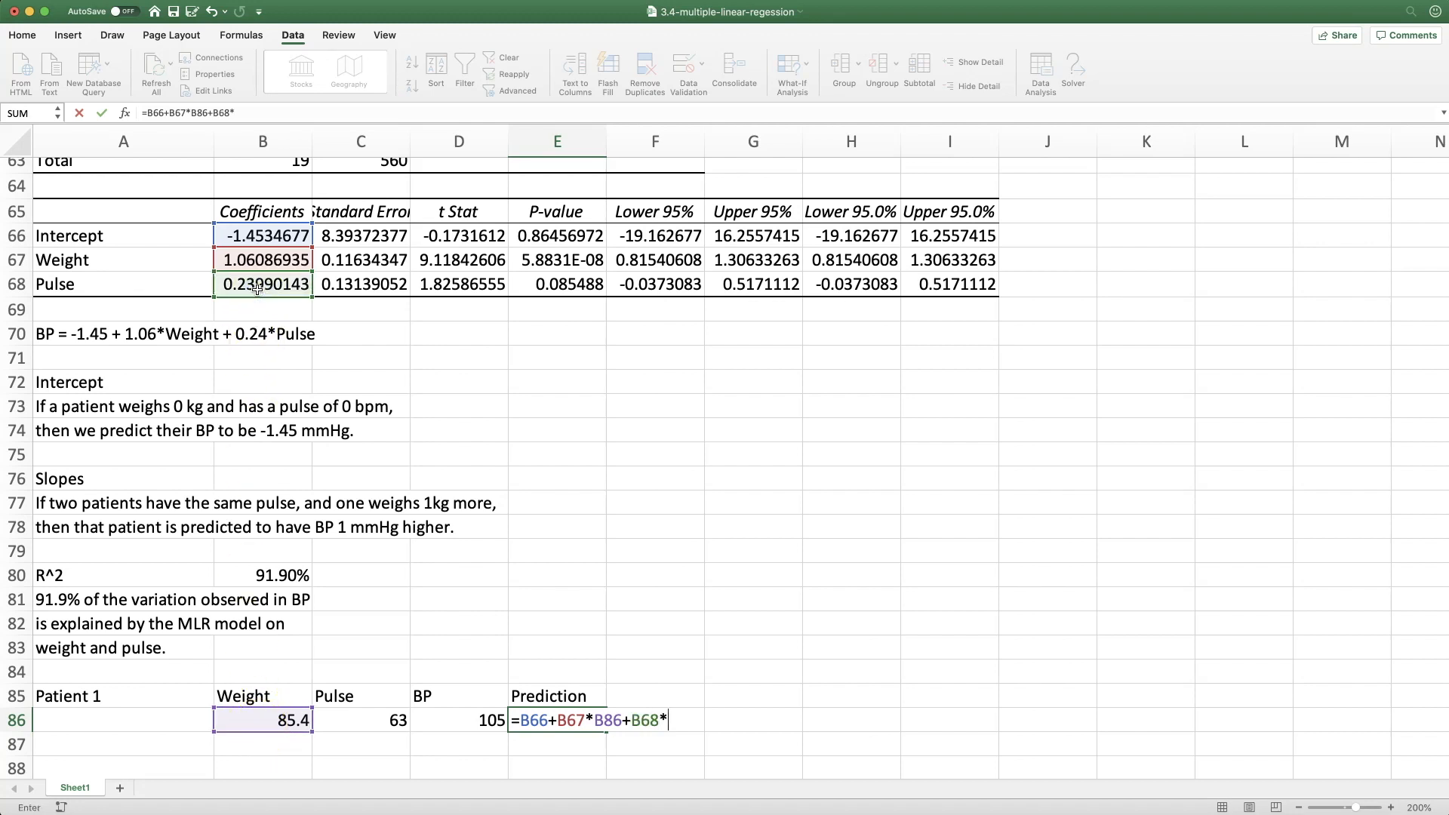
pyautogui.click(391, 724)
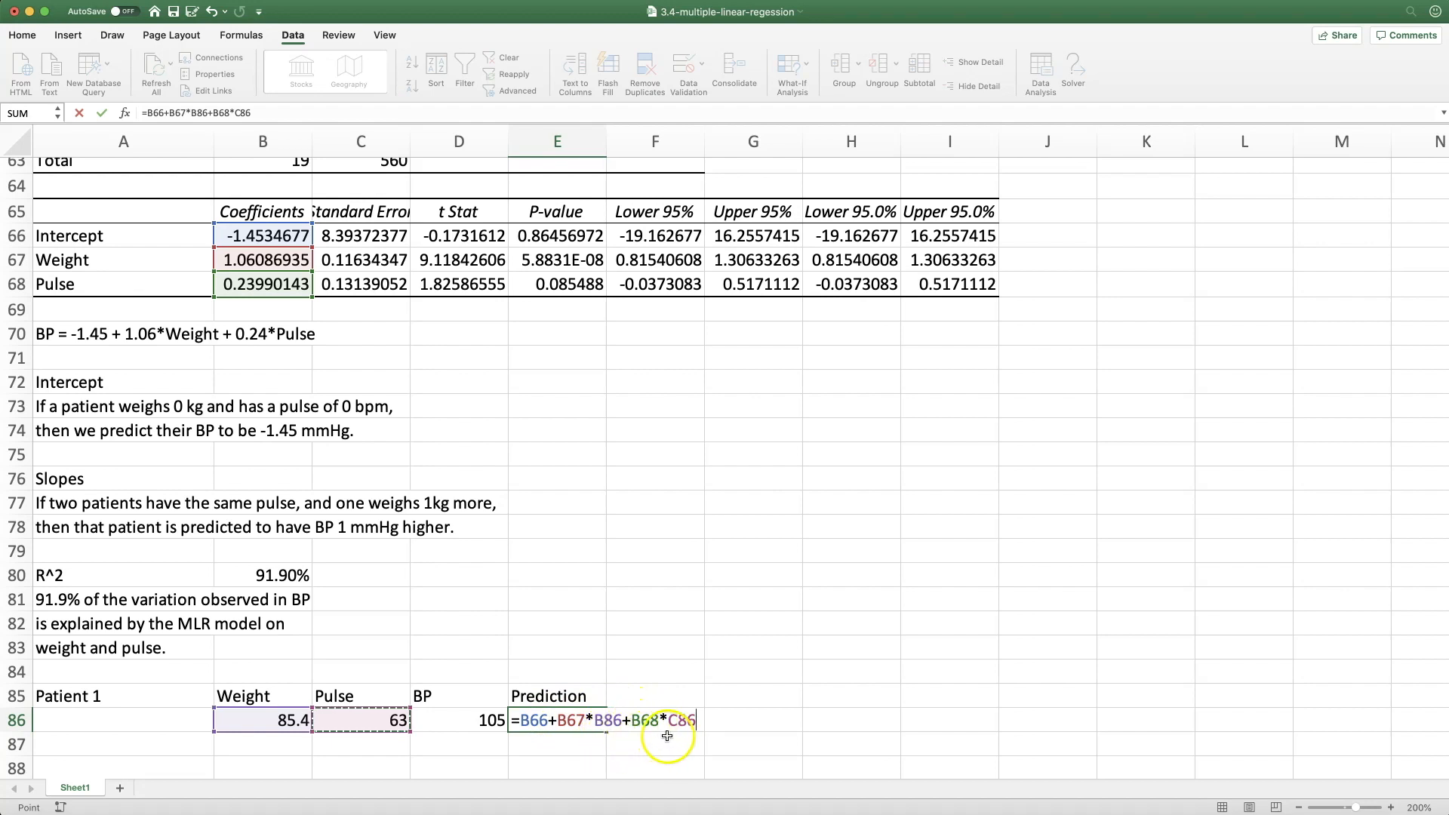
pyautogui.press('Return')
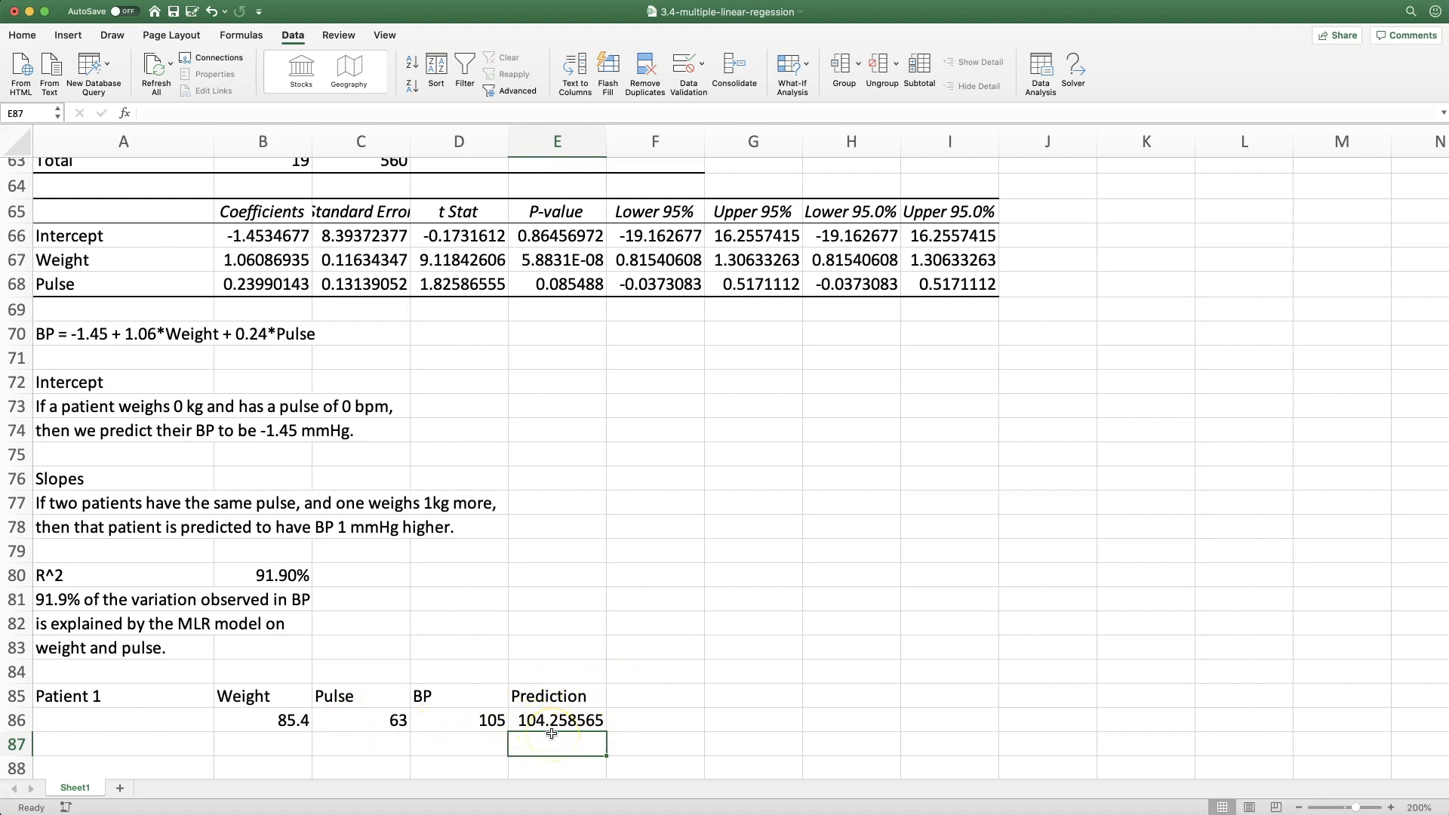
# Add a Residual heading in F85 and calculate the residual beneath it as observed BP minus prediction, =D86-E86
pyautogui.click(631, 697)
pyautogui.write('Residual')
pyautogui.press('Return')
pyautogui.write('=')
pyautogui.click(476, 717)
pyautogui.write('-')
pyautogui.click(550, 717)
pyautogui.press('Return')
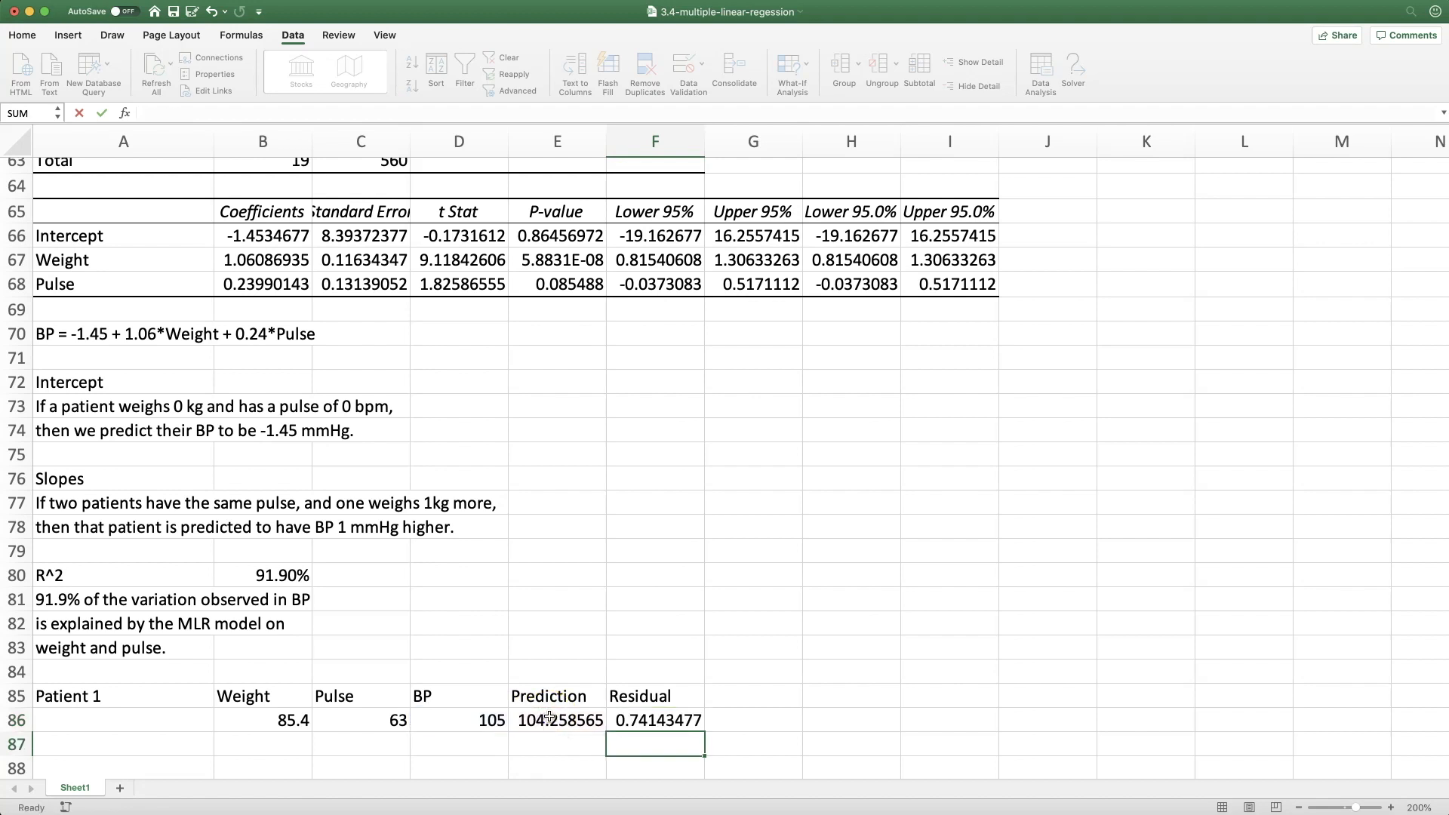